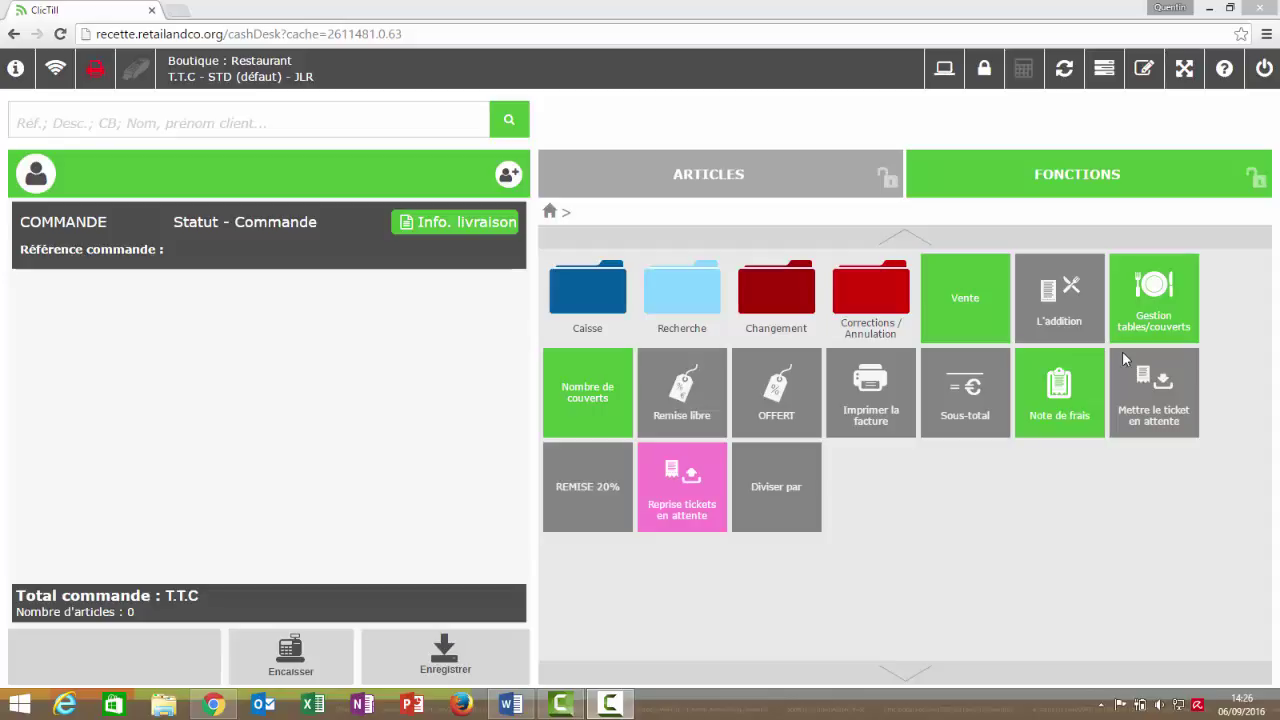
Step: Open Table 01 on the Terrasse from the floor plan and set its number of covers to 4
{"action": "left_click", "coordinate": [1181, 311]}
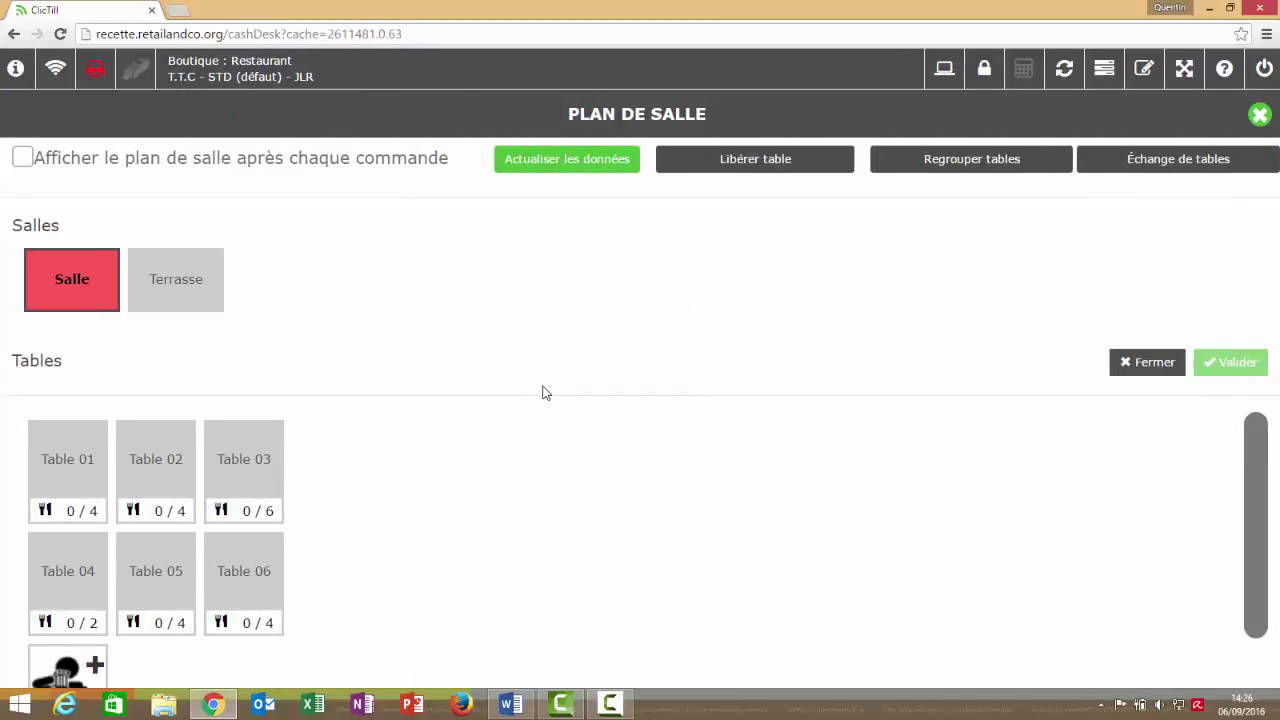
{"action": "left_click", "coordinate": [183, 293]}
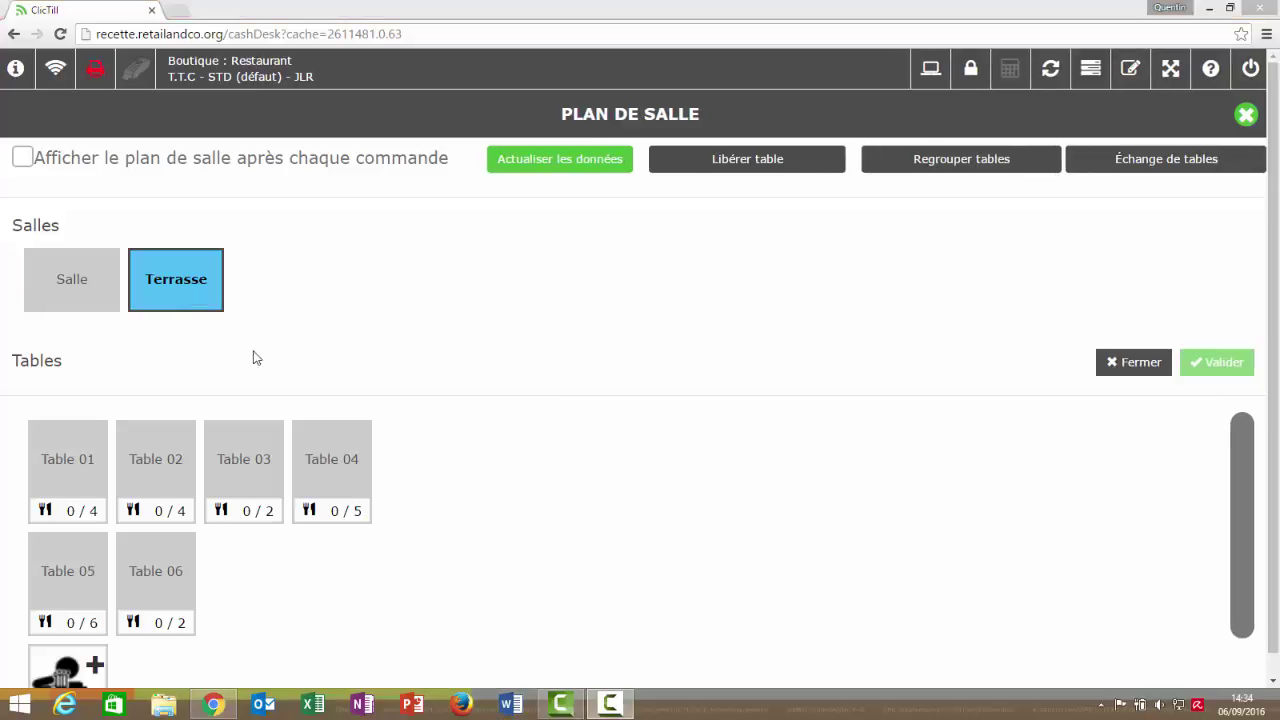
{"action": "left_click", "coordinate": [86, 460]}
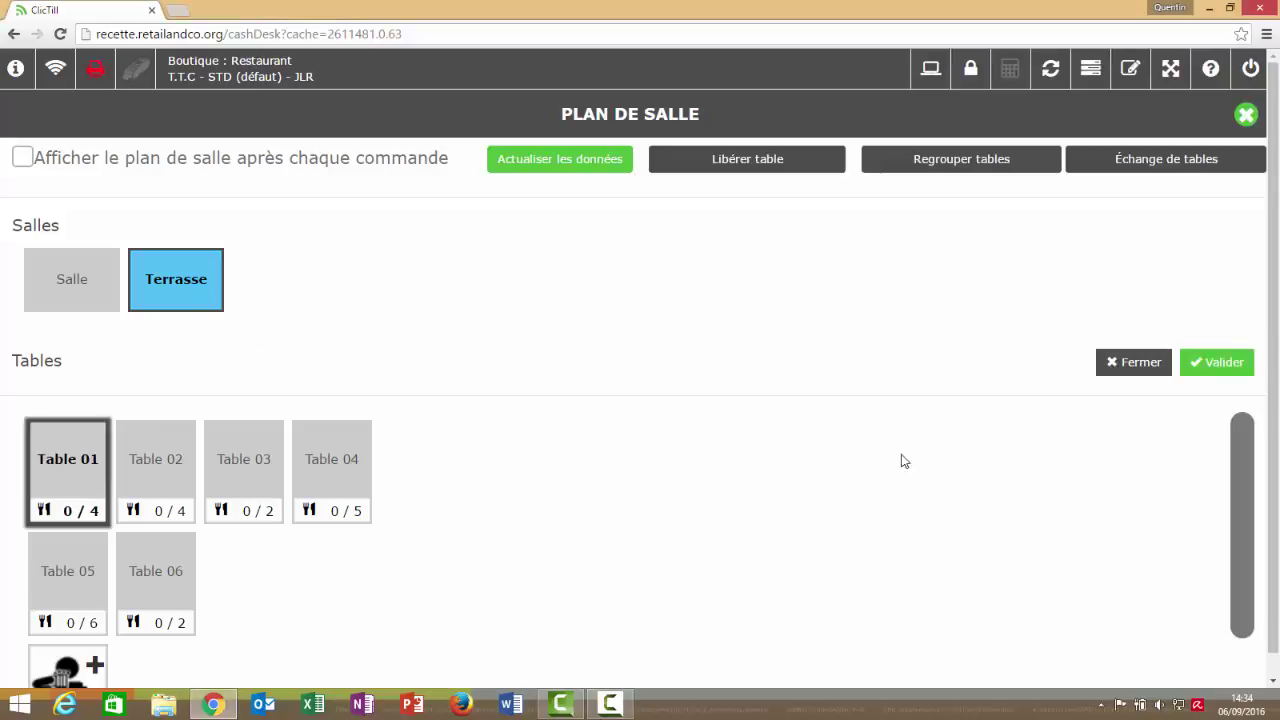
{"action": "left_click", "coordinate": [1222, 364]}
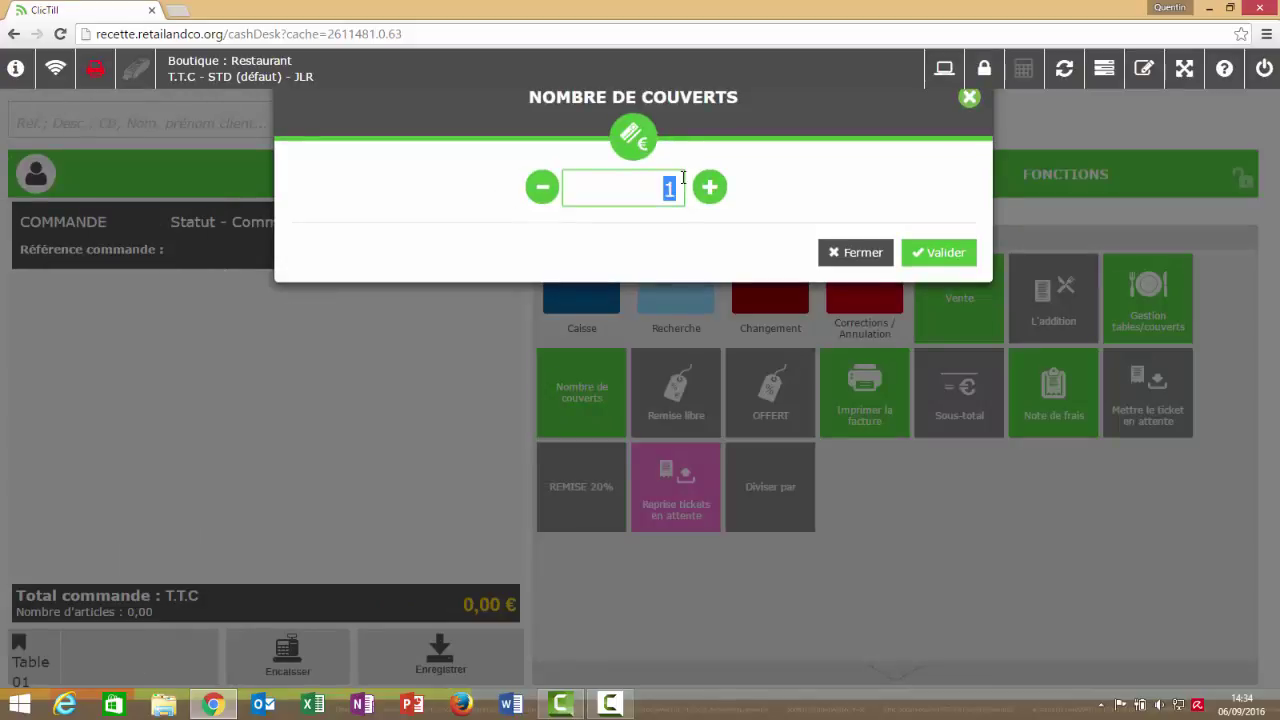
{"action": "type", "text": "4"}
{"action": "left_click", "coordinate": [930, 260]}
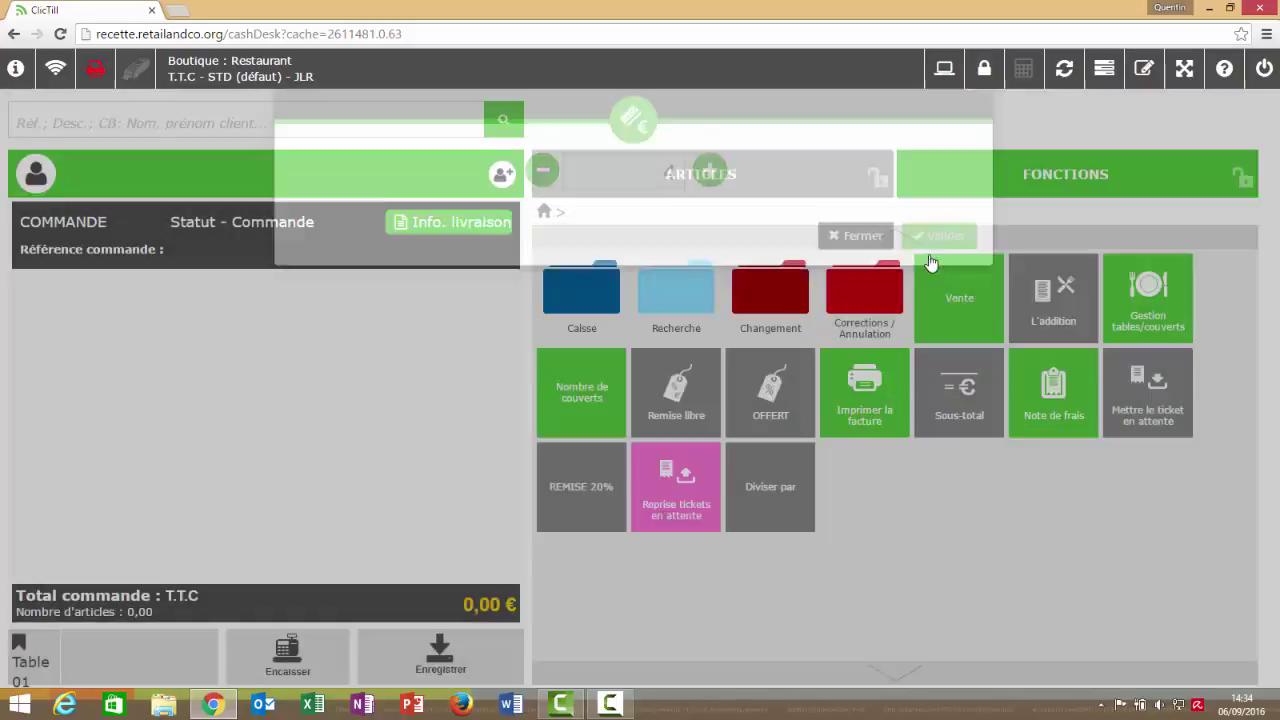
Step: Add SALADE SAUMON and salade melon to Table 01's order and save the order
{"action": "left_click", "coordinate": [697, 192]}
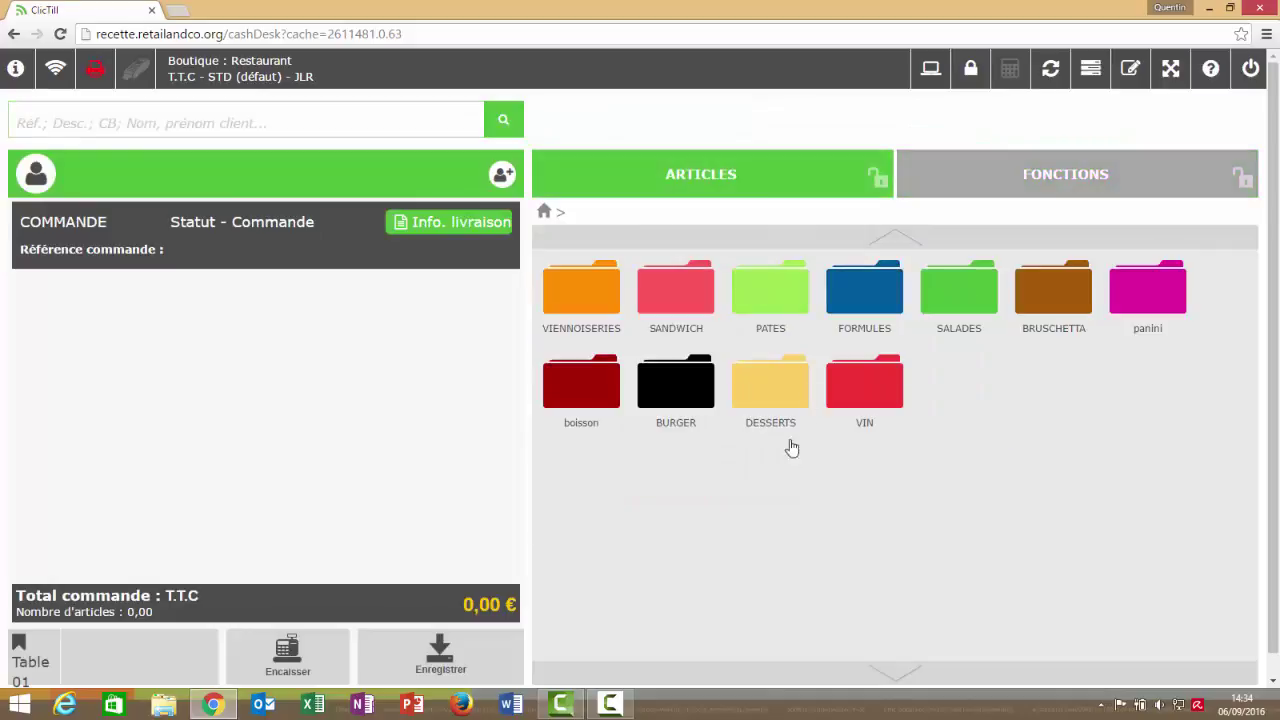
{"action": "left_click", "coordinate": [958, 302]}
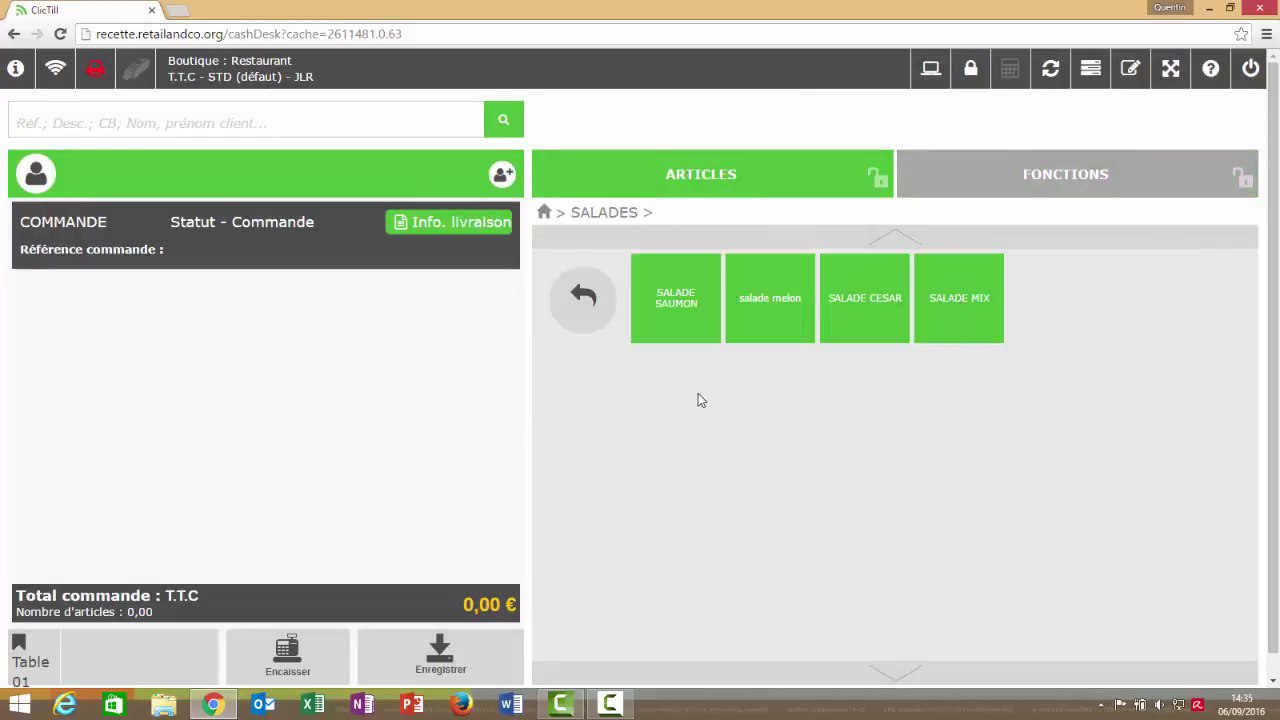
{"action": "left_click", "coordinate": [688, 326]}
{"action": "left_click", "coordinate": [769, 317]}
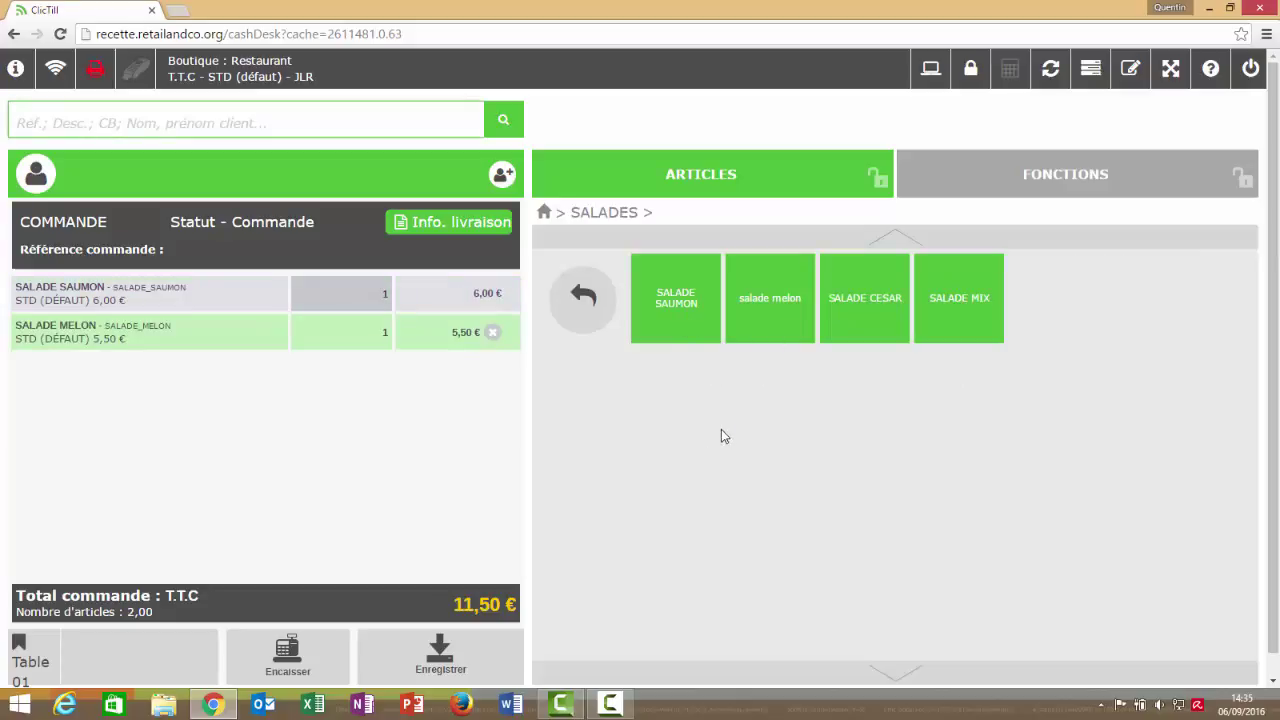
{"action": "left_click", "coordinate": [430, 670]}
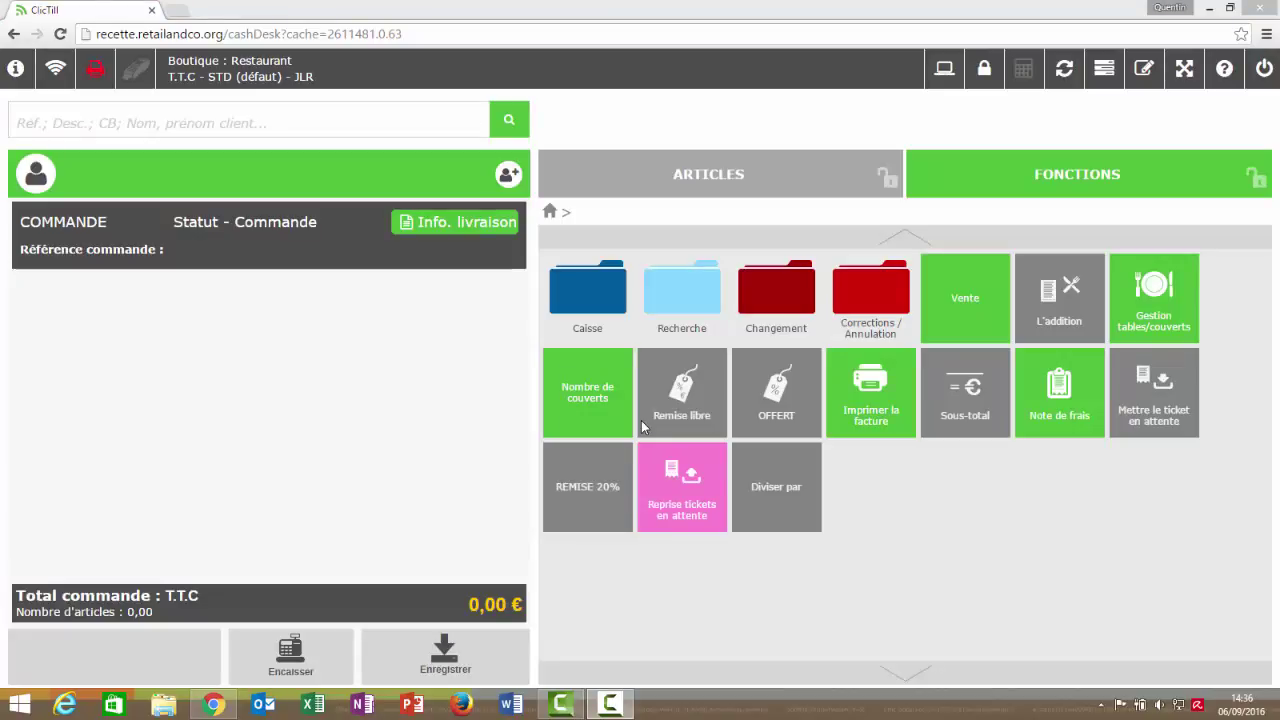
Step: Open Table 02 on the Terrasse from the floor plan and set its number of covers to 3
{"action": "left_click", "coordinate": [1138, 310]}
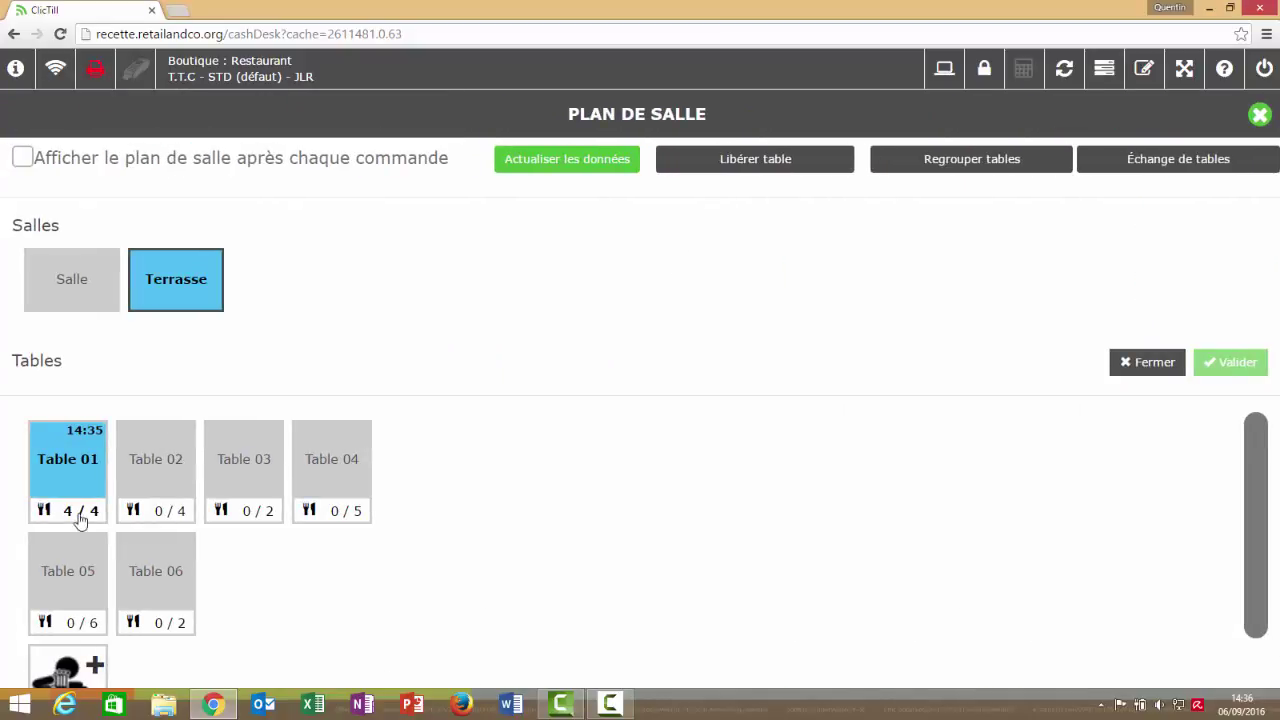
{"action": "left_click", "coordinate": [128, 459]}
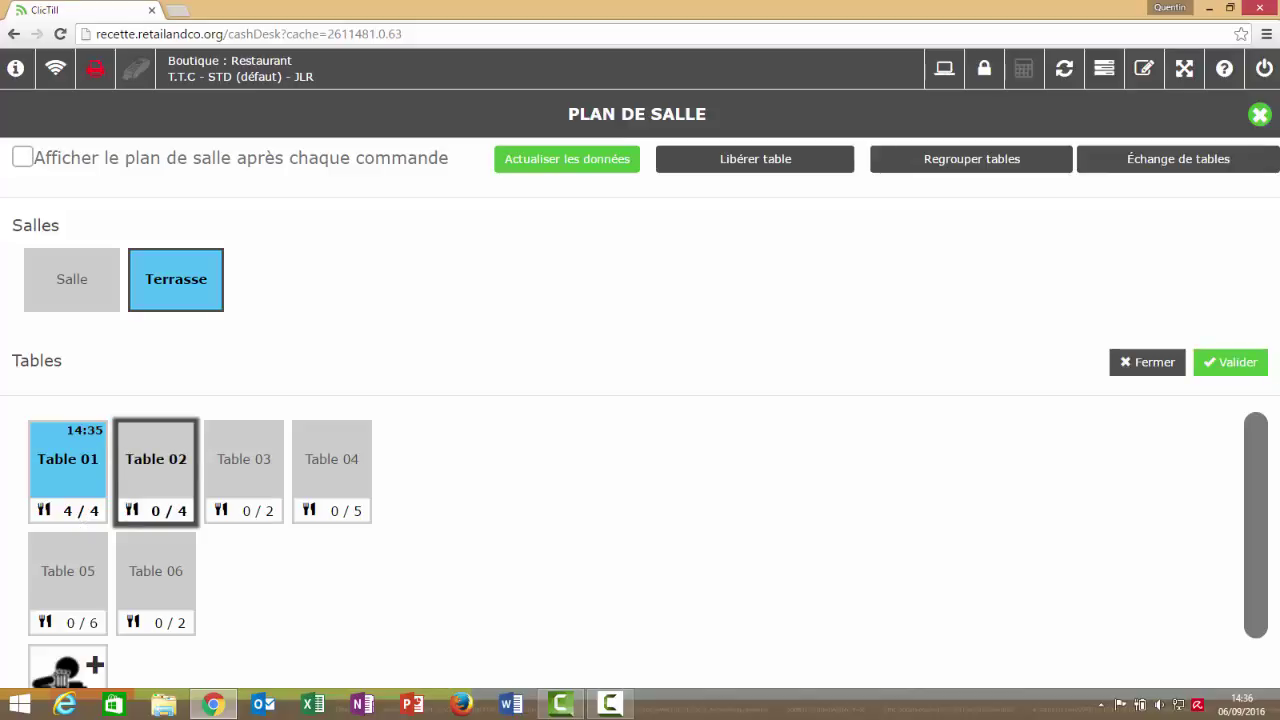
{"action": "left_click", "coordinate": [1244, 364]}
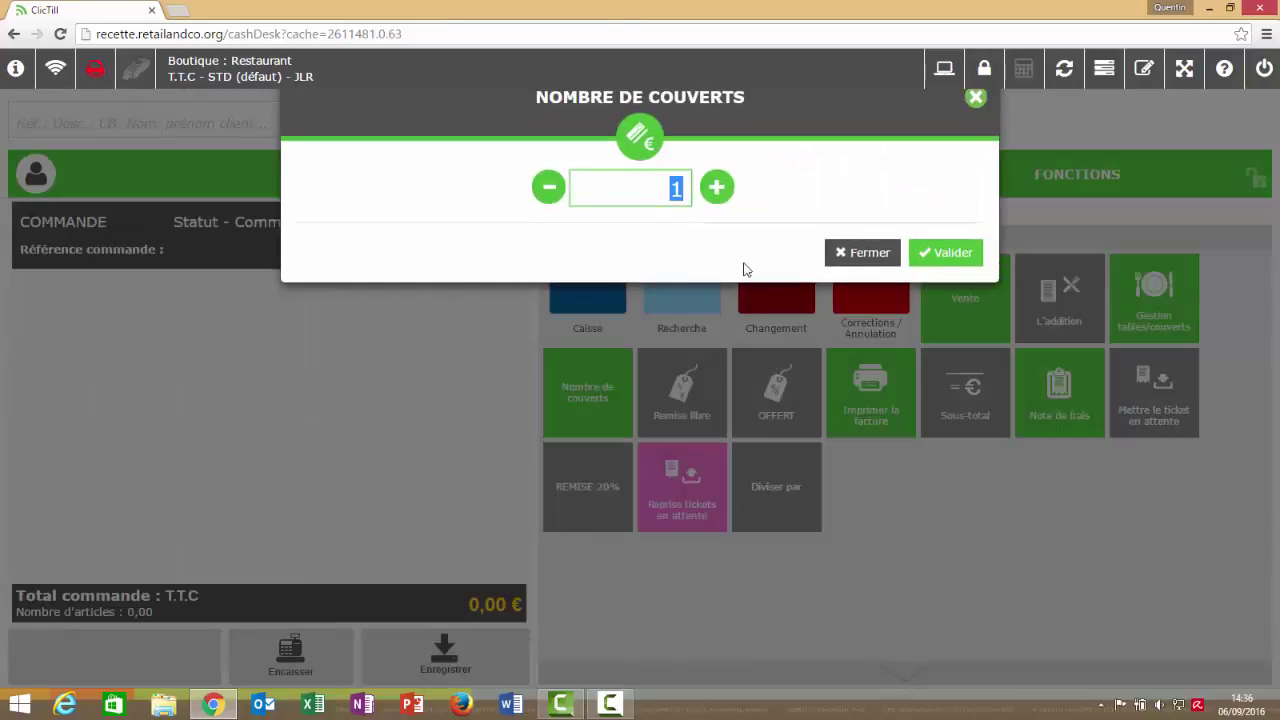
{"action": "double_click", "coordinate": [714, 192]}
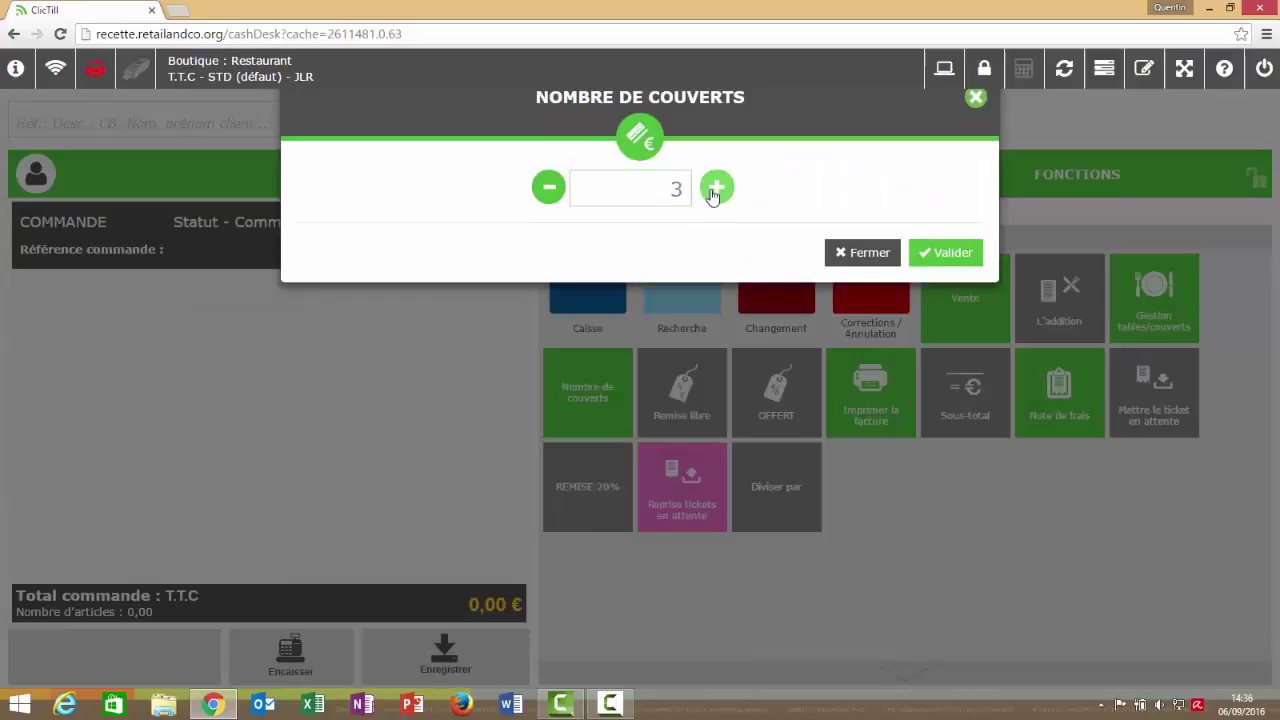
{"action": "left_click", "coordinate": [950, 252]}
Step: Add a sandwich rosette, a sandwich giorgio and a croc rond to Table 02's order and save it
{"action": "left_click", "coordinate": [803, 194]}
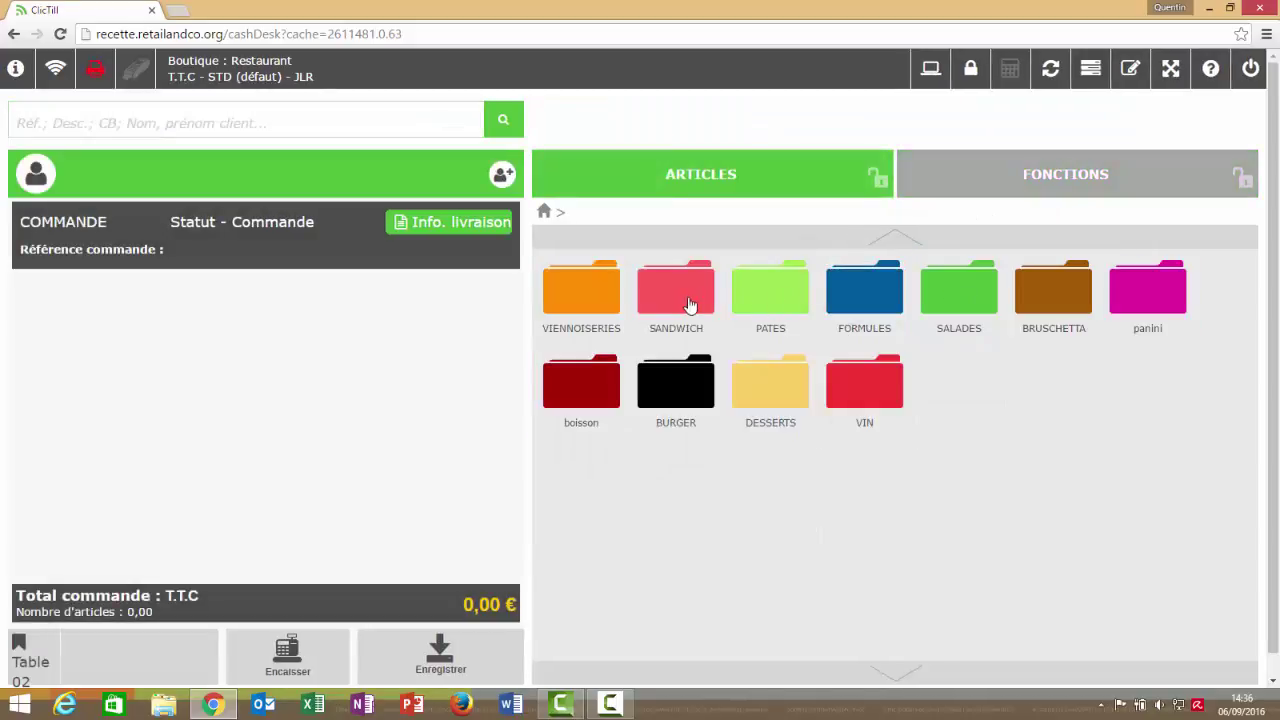
{"action": "left_click", "coordinate": [686, 304]}
{"action": "left_click", "coordinate": [700, 318]}
{"action": "left_click", "coordinate": [775, 318]}
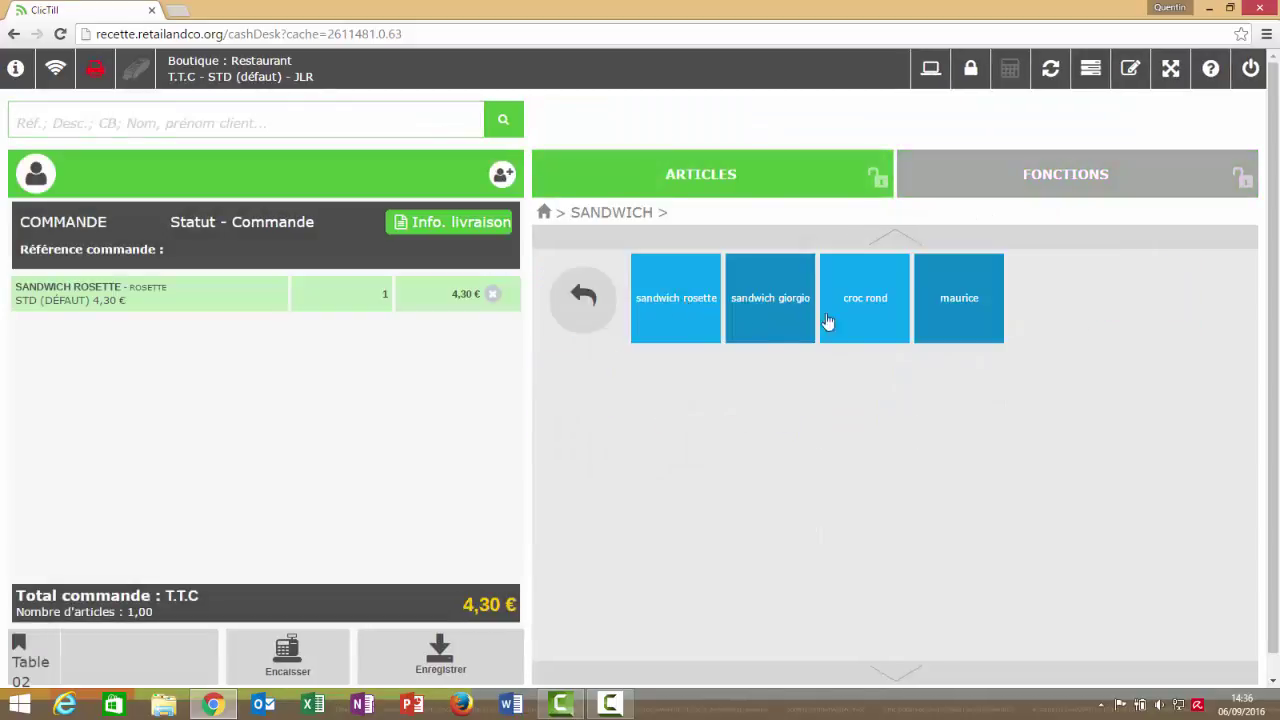
{"action": "left_click", "coordinate": [830, 322]}
{"action": "left_click", "coordinate": [474, 651]}
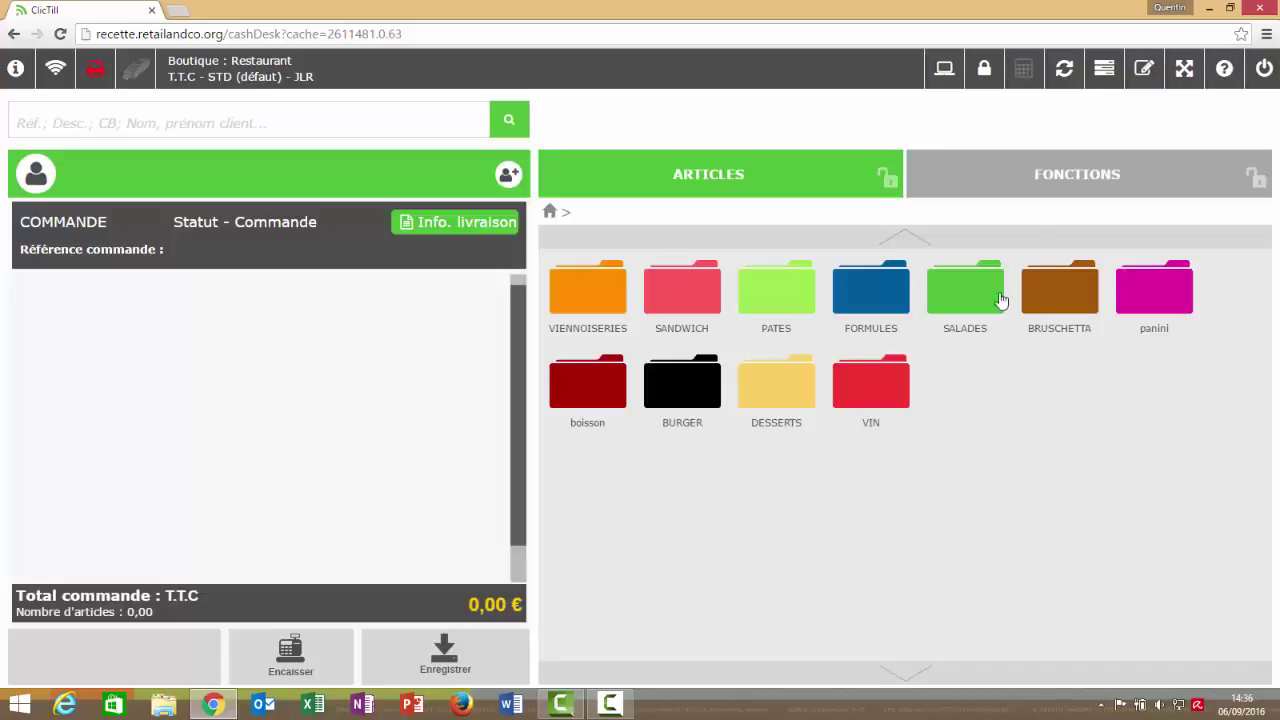
Step: Return to the floor plan and enable showing it after each order
{"action": "left_click", "coordinate": [1046, 186]}
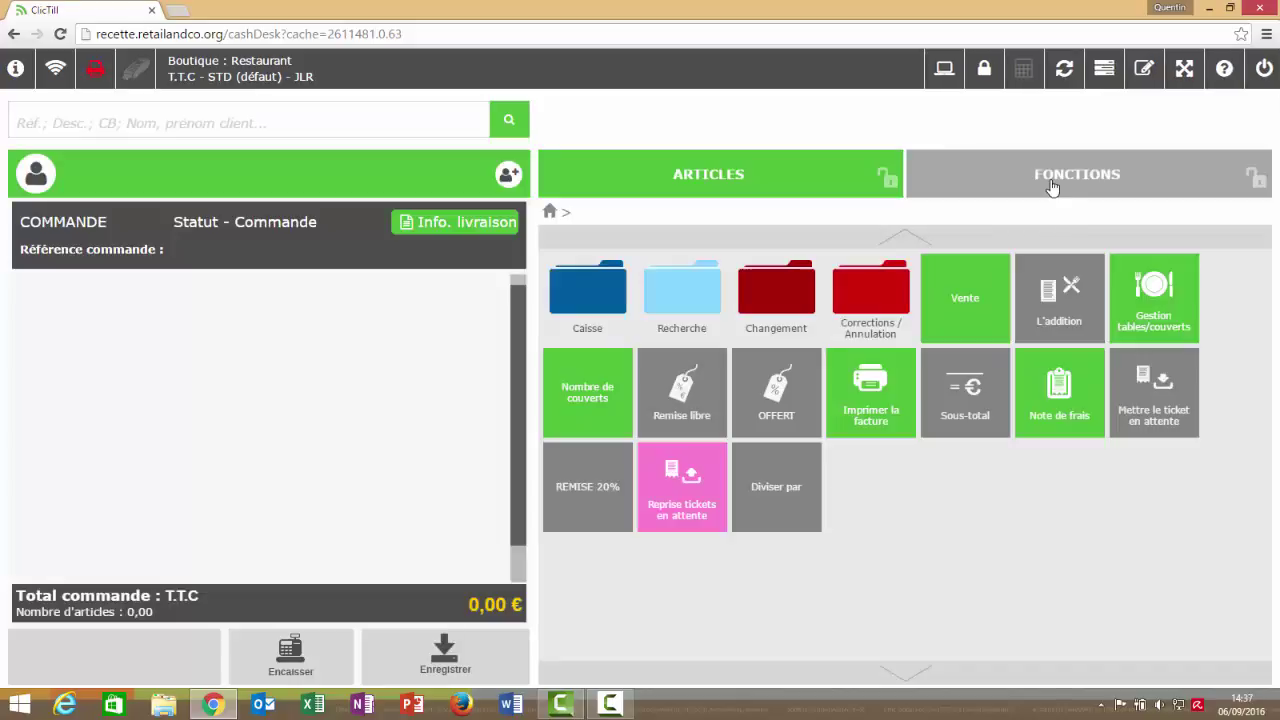
{"action": "left_click", "coordinate": [1175, 302]}
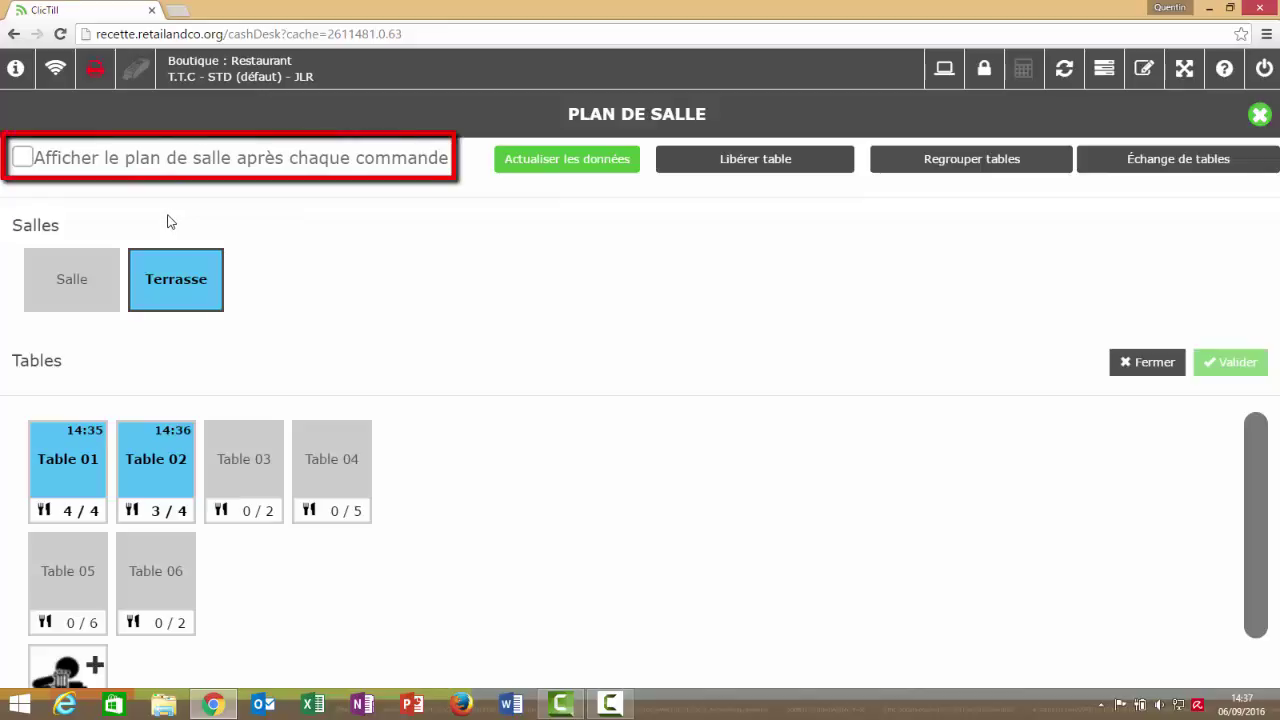
{"action": "left_click", "coordinate": [25, 160]}
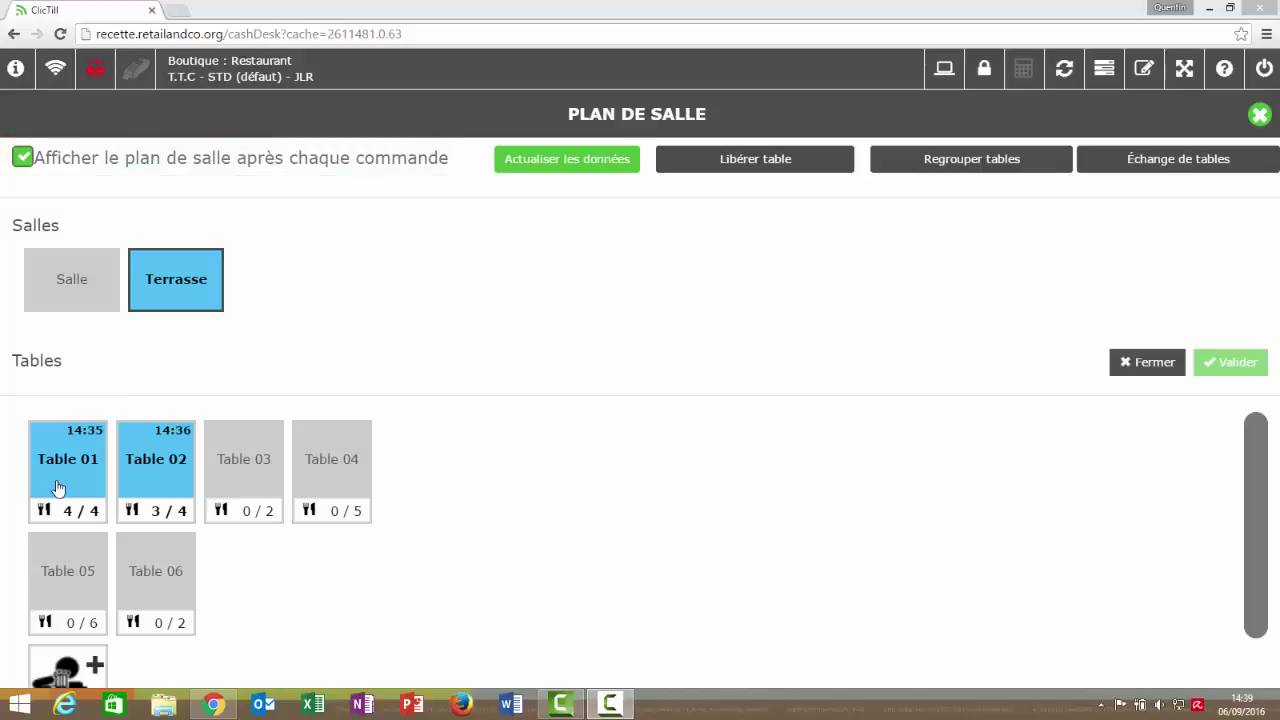
Step: Reopen Table 01's order, add FORMULE SALADE 1 ACCOMPAGMENT, FORMULE SALADE 2 ACCOMPAGNMENT and FORMULE TARTINE 1 ACCOMP, and save it
{"action": "left_click", "coordinate": [60, 485]}
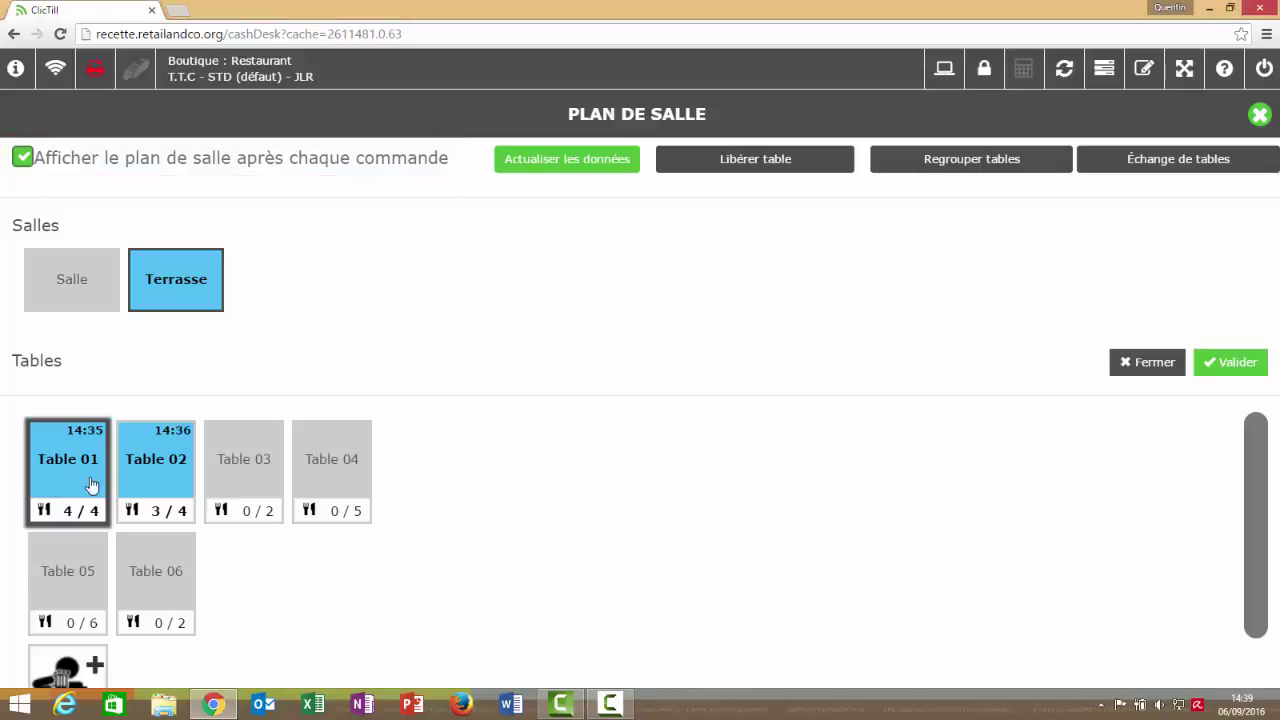
{"action": "left_click", "coordinate": [1258, 362]}
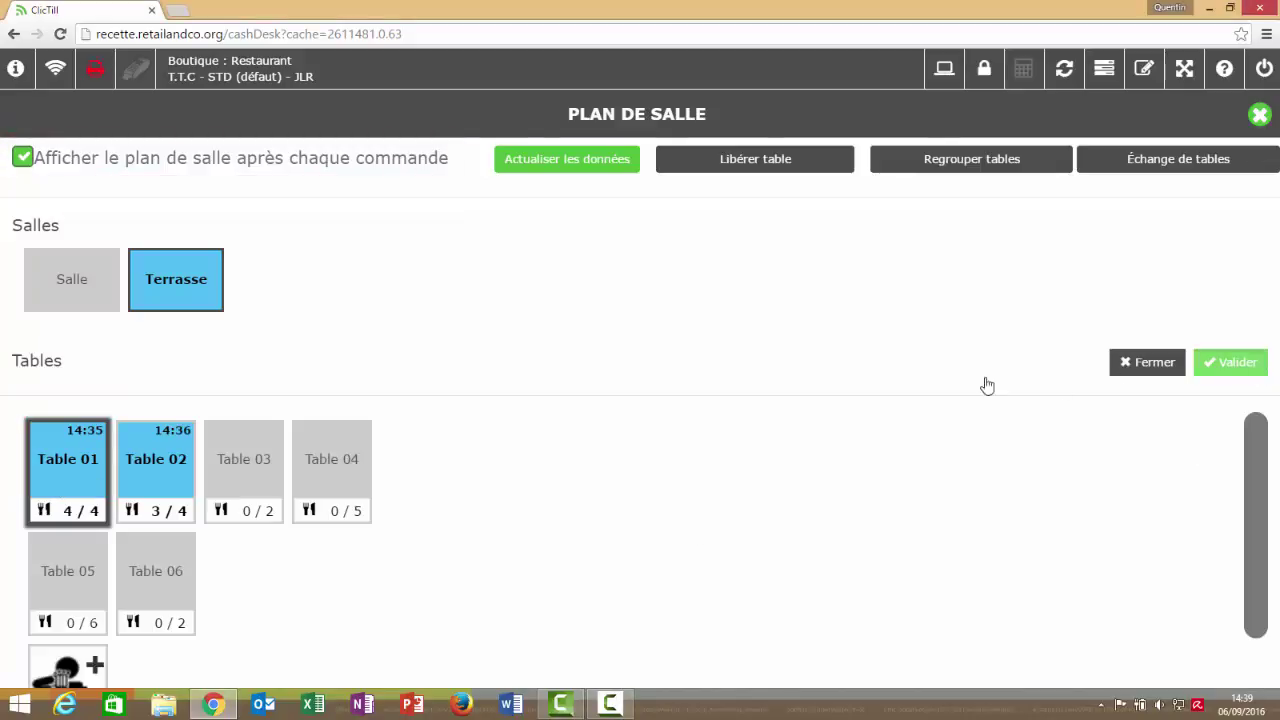
{"action": "left_click", "coordinate": [795, 194]}
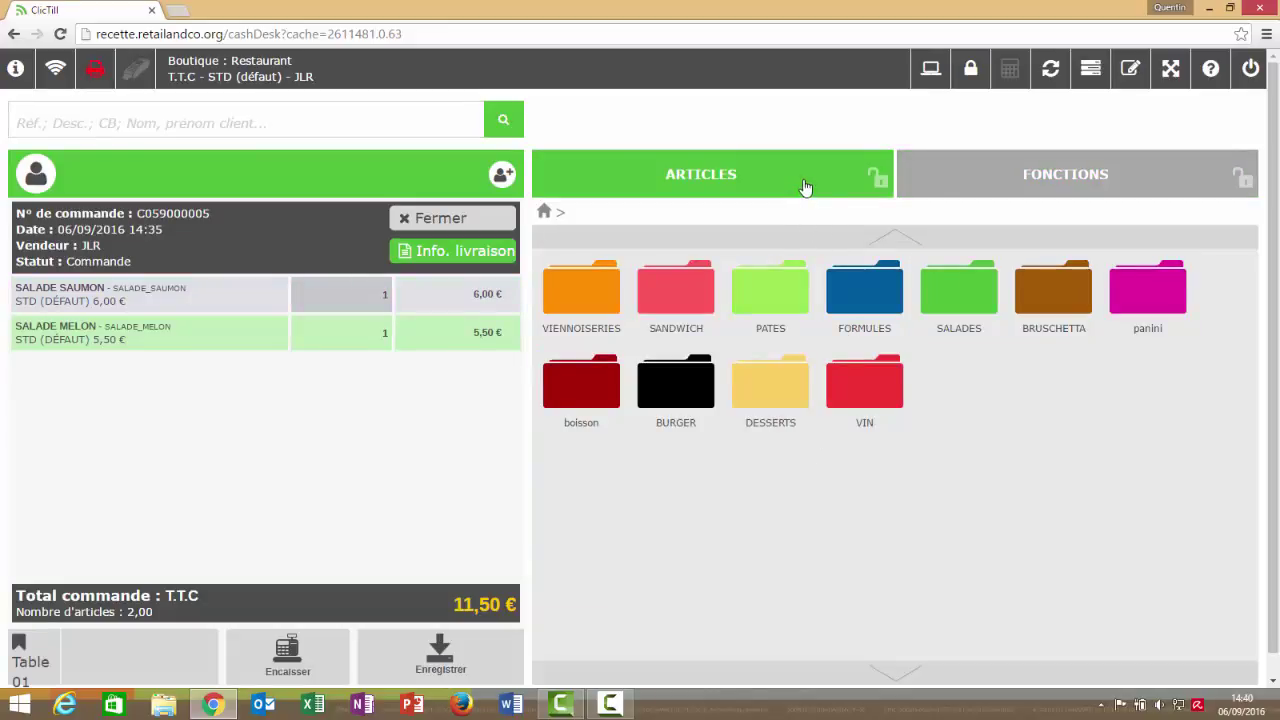
{"action": "left_click", "coordinate": [868, 292]}
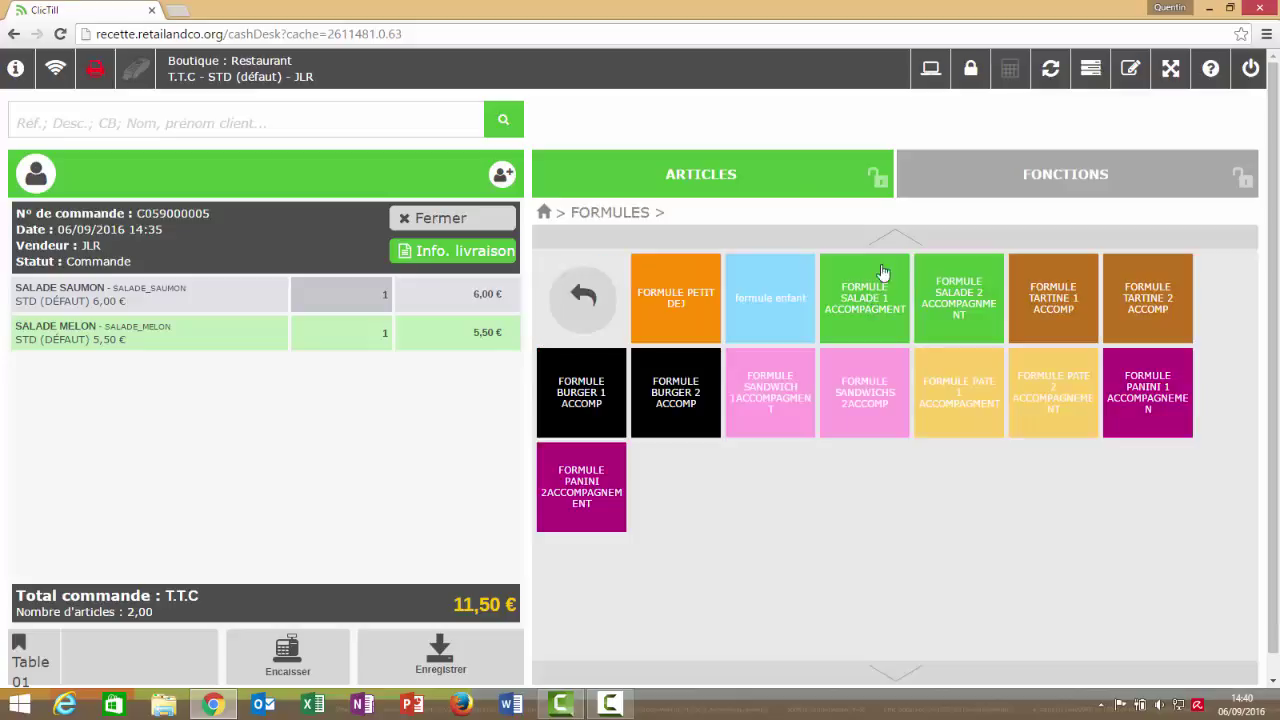
{"action": "left_click", "coordinate": [877, 313]}
{"action": "left_click", "coordinate": [970, 316]}
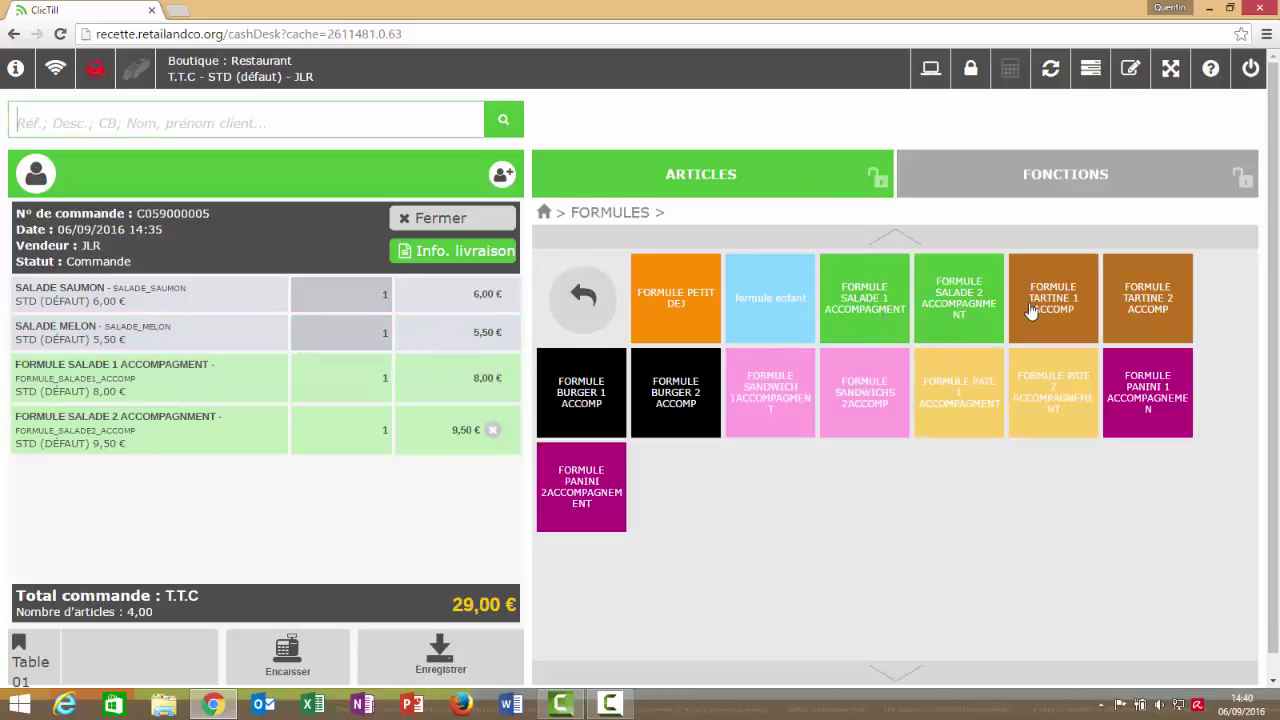
{"action": "left_click", "coordinate": [1036, 314]}
{"action": "left_click", "coordinate": [466, 665]}
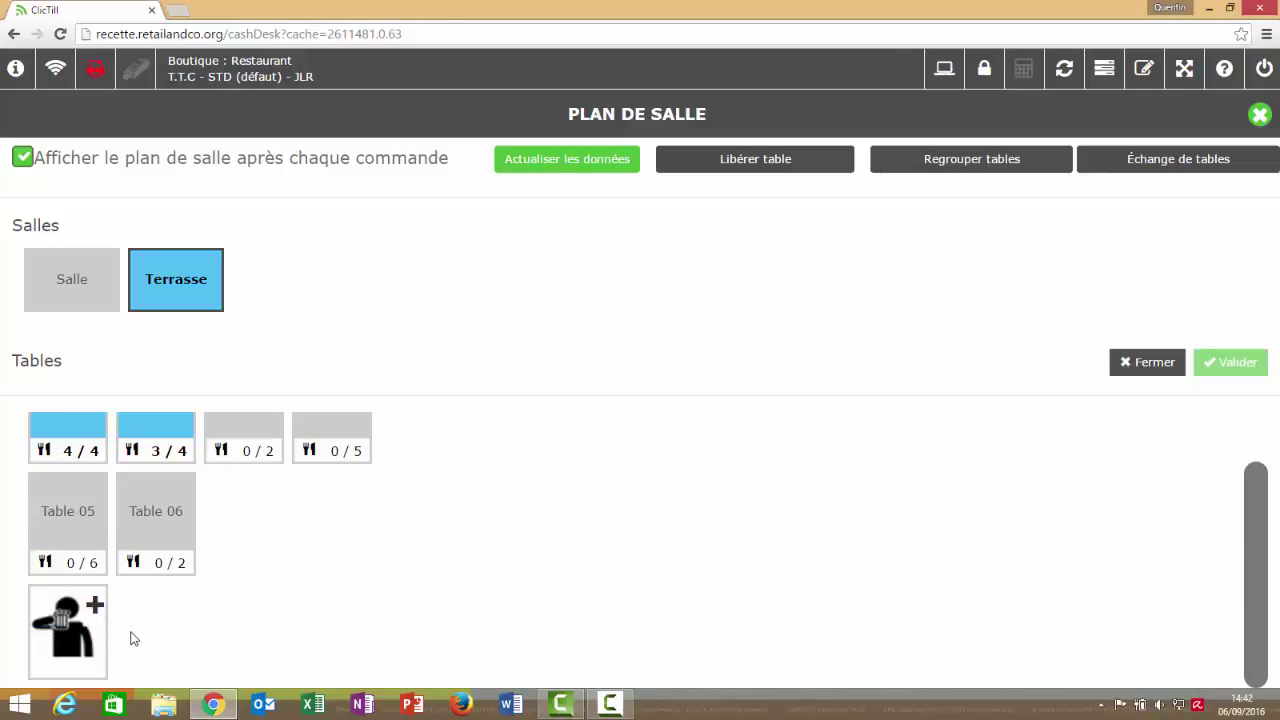
Step: Create a bar customer on the Terrasse, enter the customer's first name and confirm 1 cover
{"action": "left_click", "coordinate": [84, 628]}
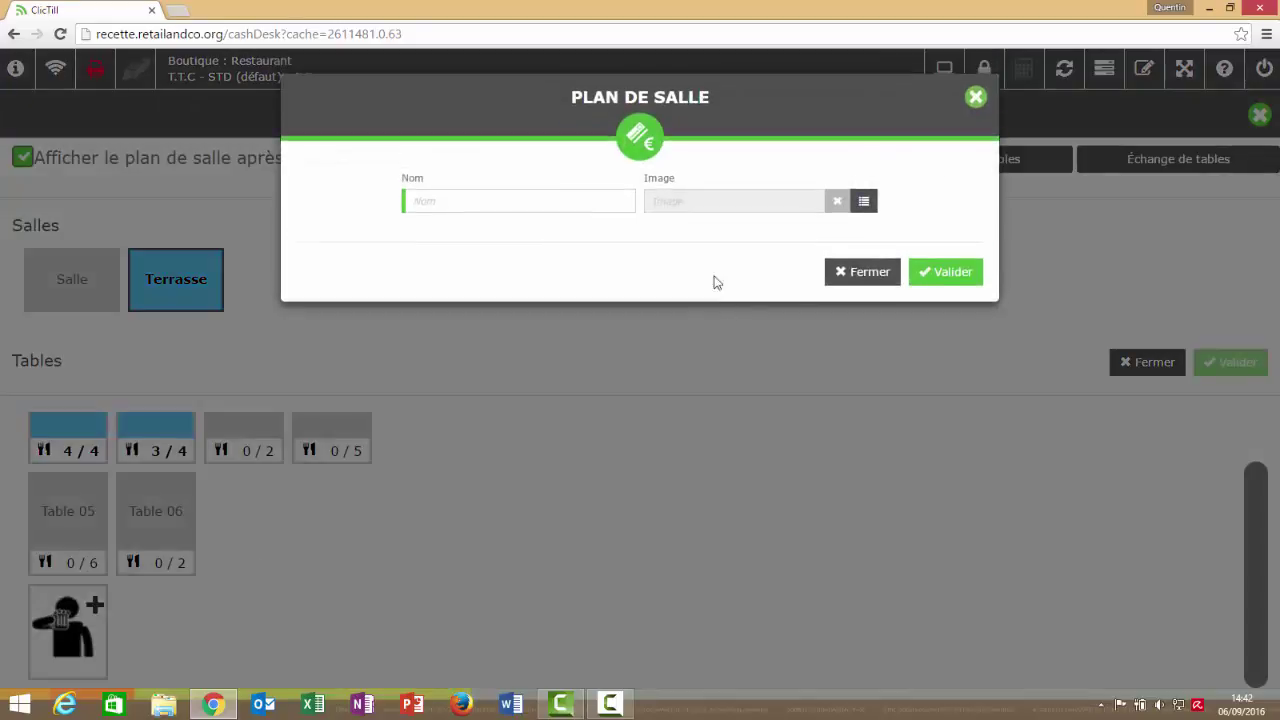
{"action": "left_click", "coordinate": [526, 197]}
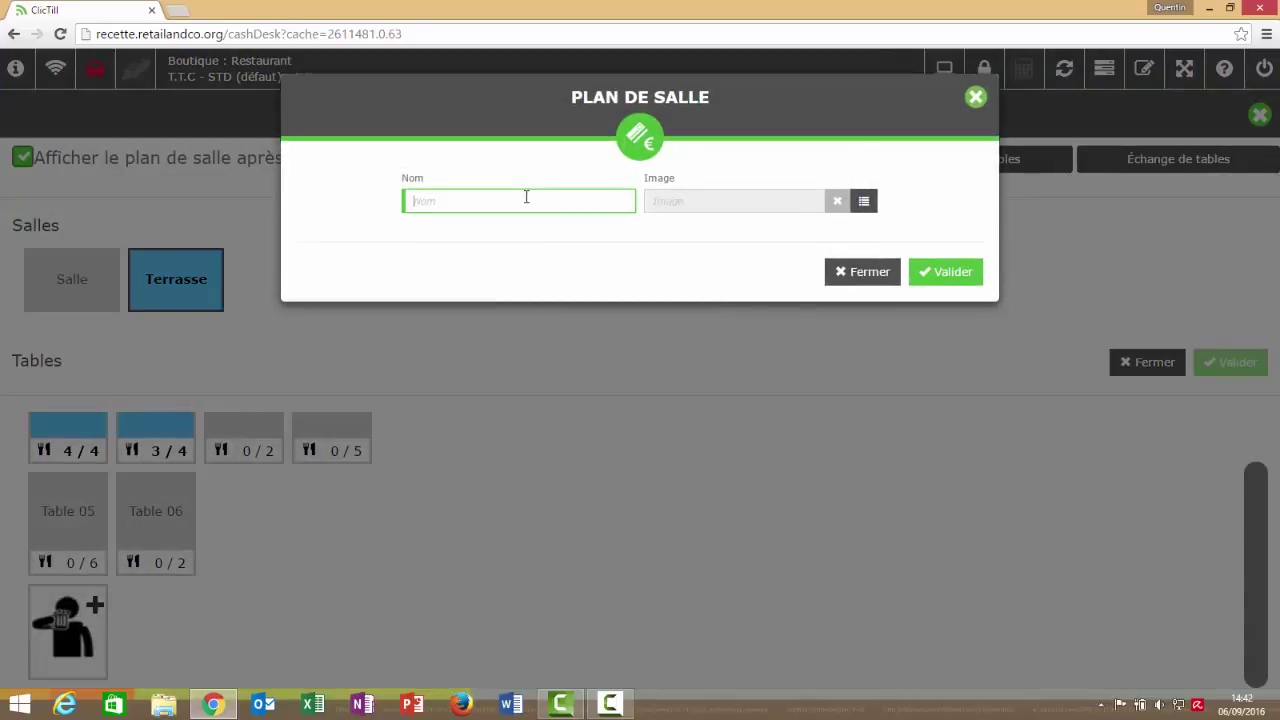
{"action": "type", "text": "Patrick"}
{"action": "left_click", "coordinate": [943, 274]}
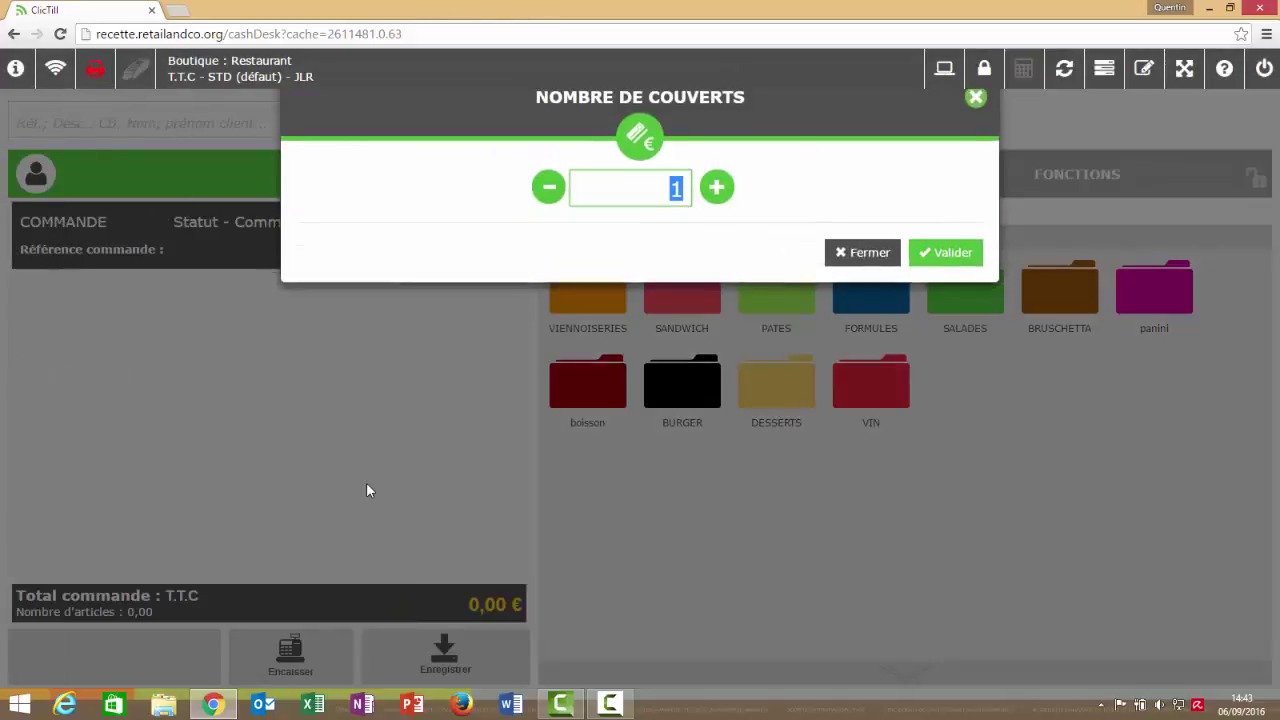
{"action": "left_click", "coordinate": [950, 256]}
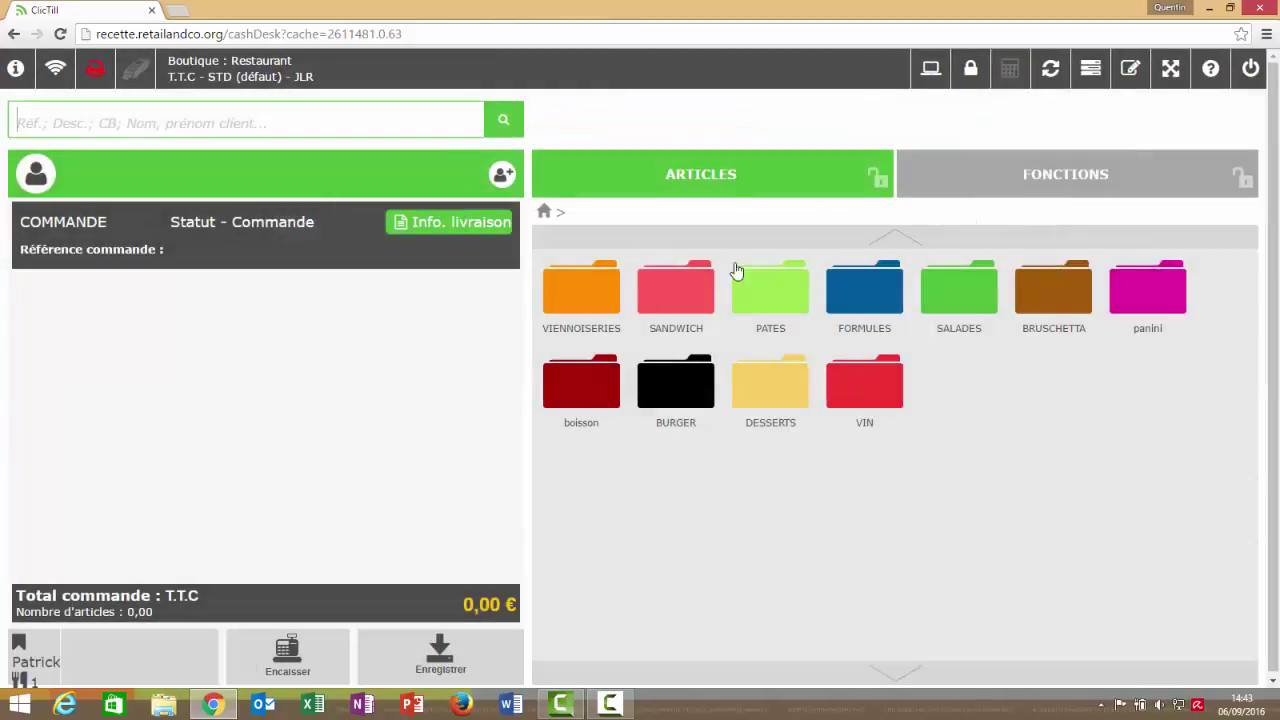
Step: Add a BLANC VIOGNIER wine to the bar customer's order and save it
{"action": "left_click", "coordinate": [862, 410]}
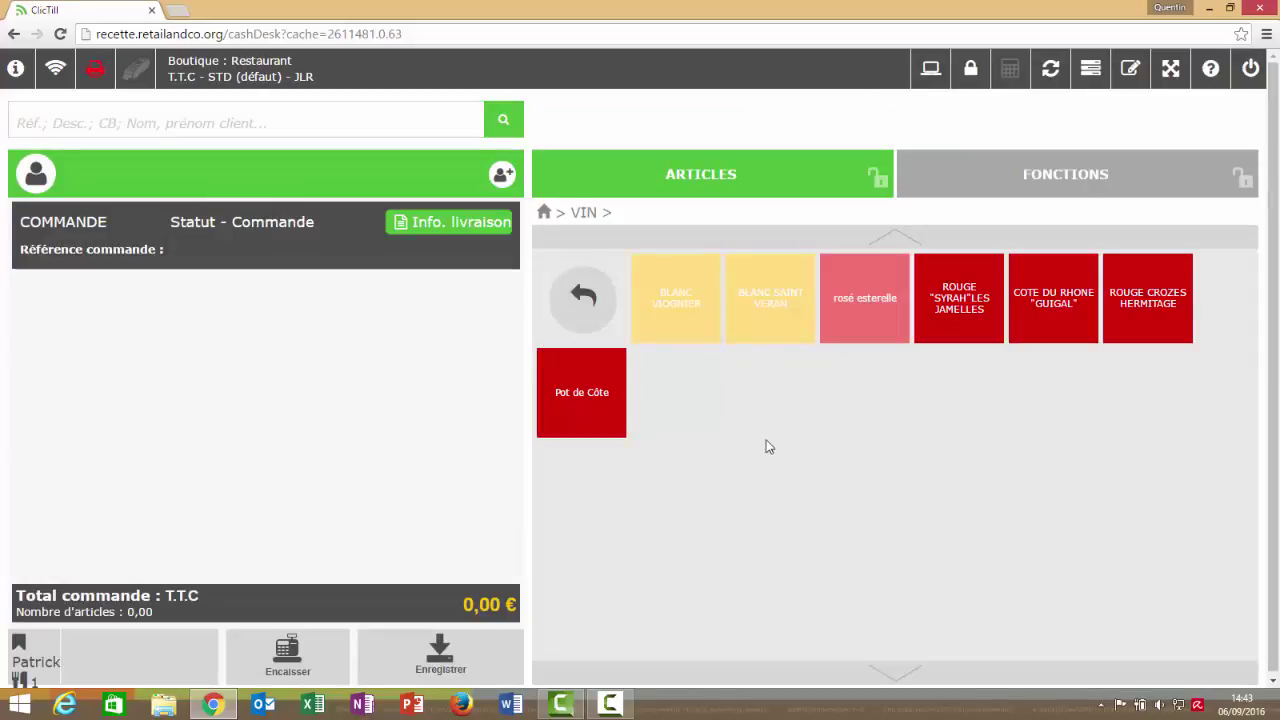
{"action": "left_click", "coordinate": [682, 314]}
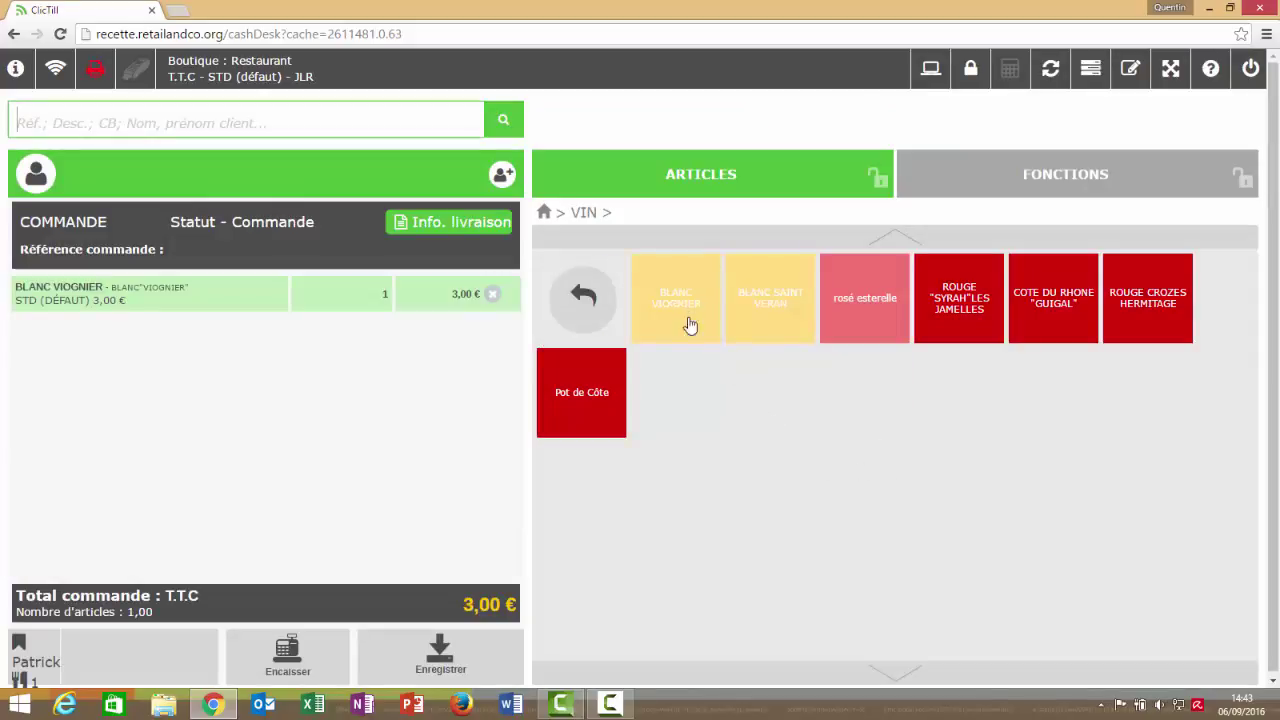
{"action": "left_click", "coordinate": [479, 661]}
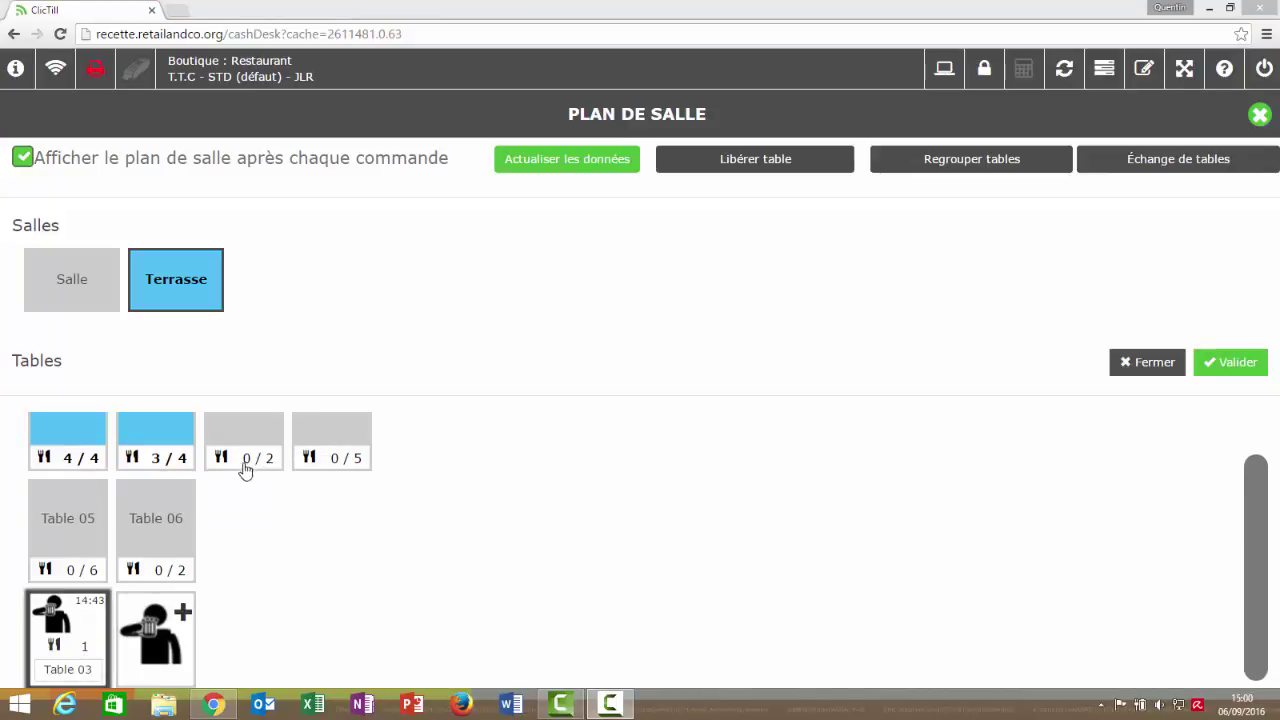
Step: Move the bar customer's order to Table 05 and Table 02's order to Table 04 on the Terrasse
{"action": "left_click", "coordinate": [47, 634]}
{"action": "left_click_drag", "start_coordinate": [47, 634], "coordinate": [54, 521]}
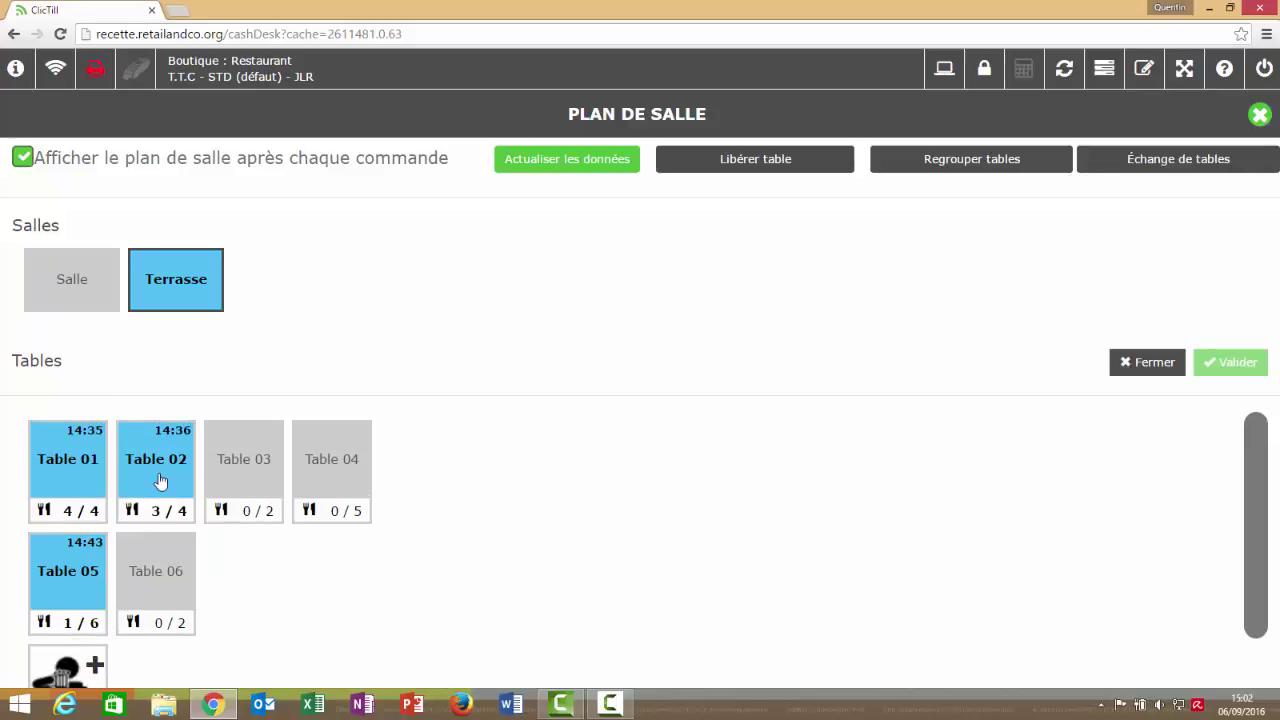
{"action": "left_click_drag", "start_coordinate": [160, 481], "coordinate": [325, 490]}
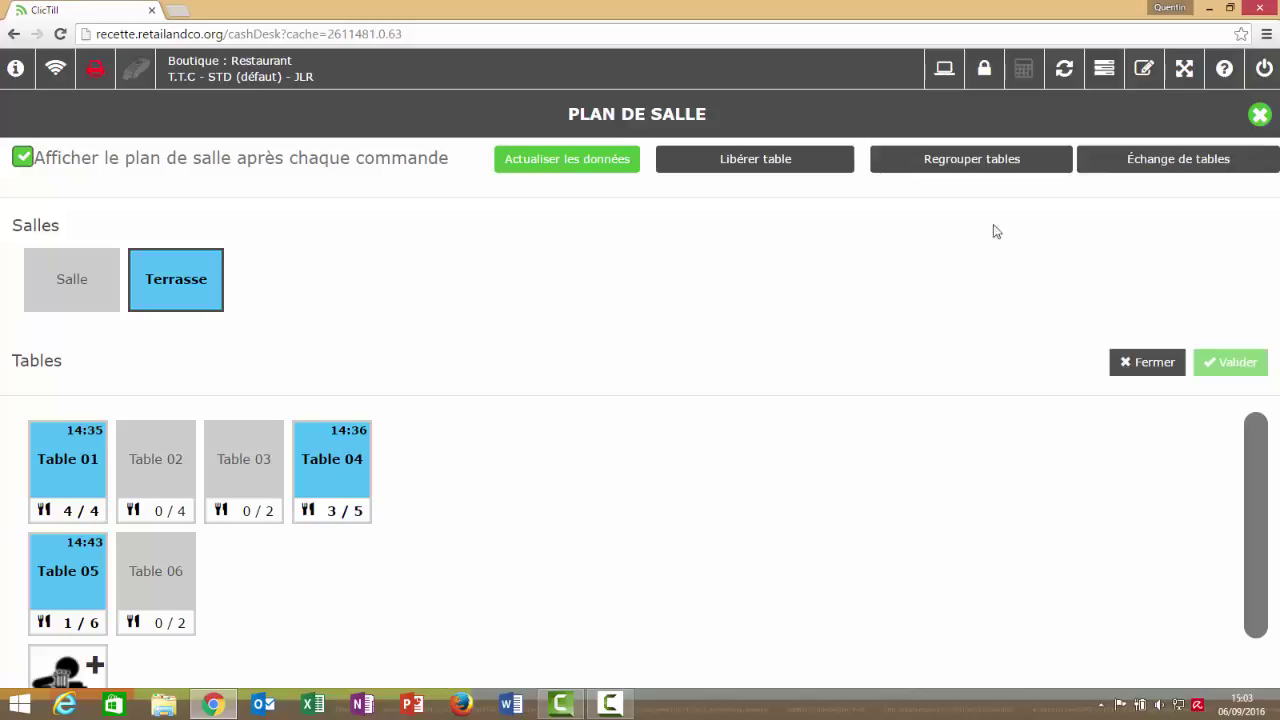
Step: Group Table 04 and Table 03 on the Terrasse and validate the grouping
{"action": "left_click", "coordinate": [987, 163]}
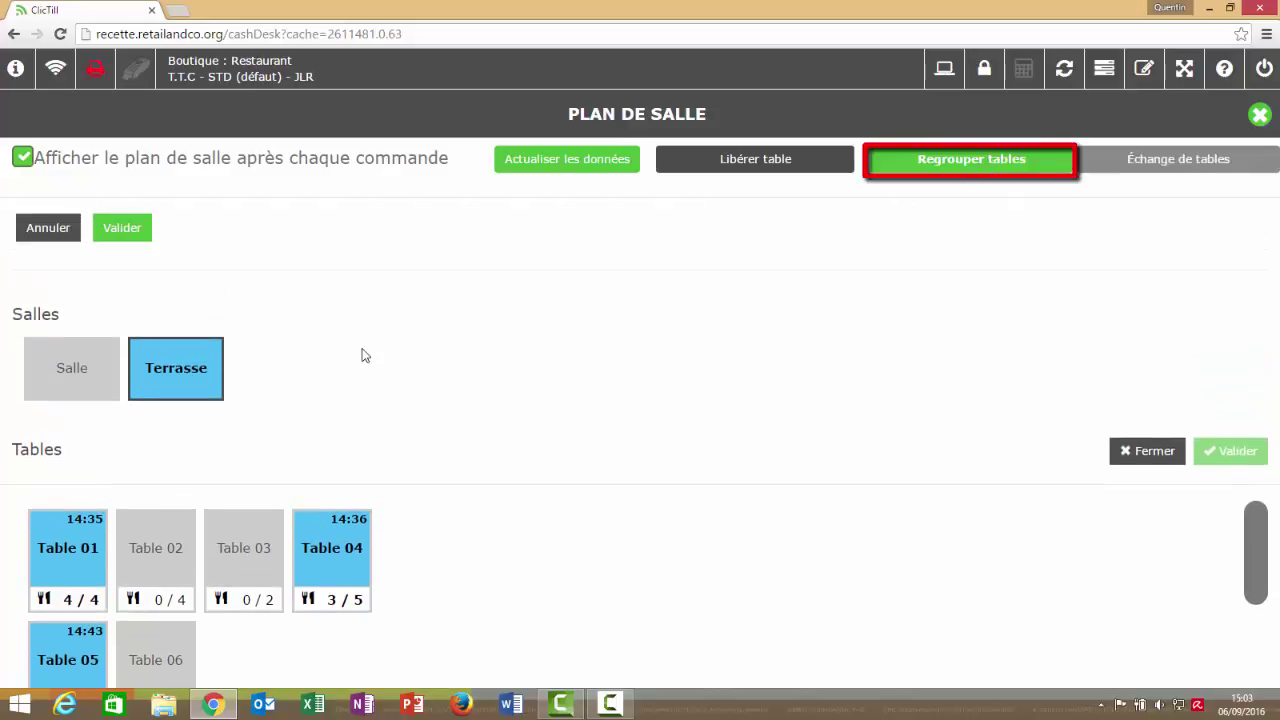
{"action": "left_click", "coordinate": [357, 556]}
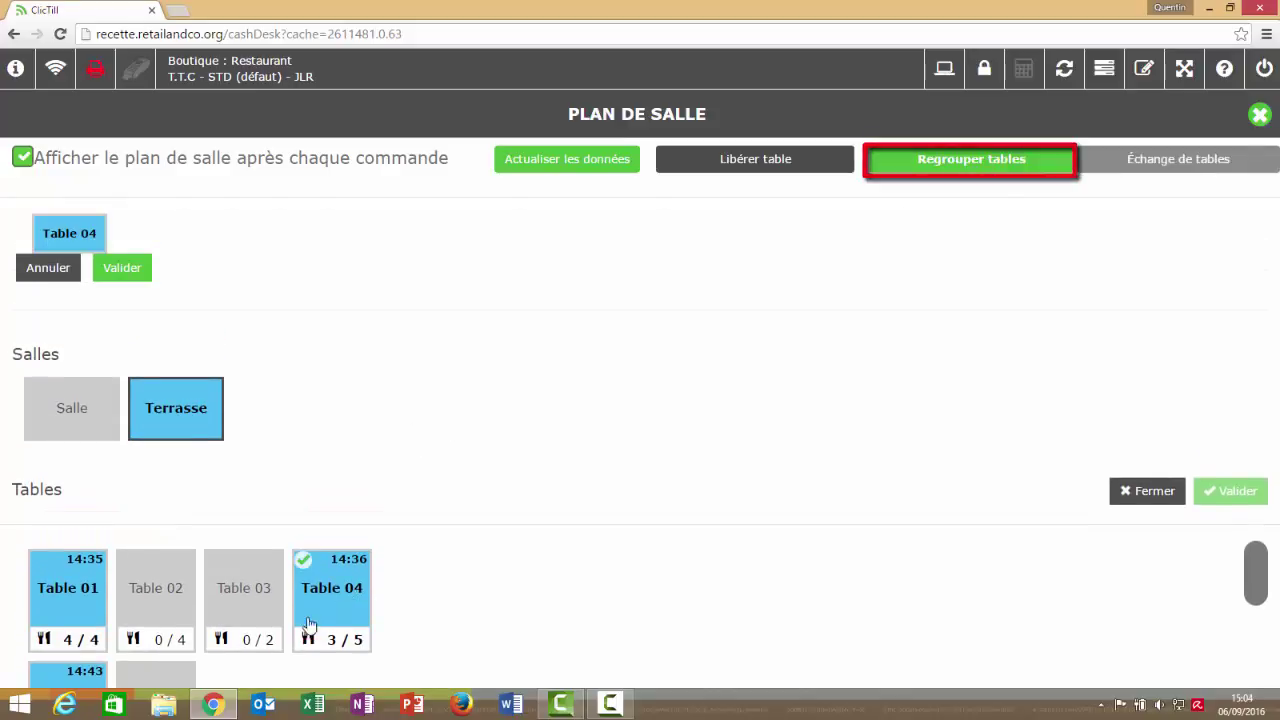
{"action": "left_click", "coordinate": [233, 595]}
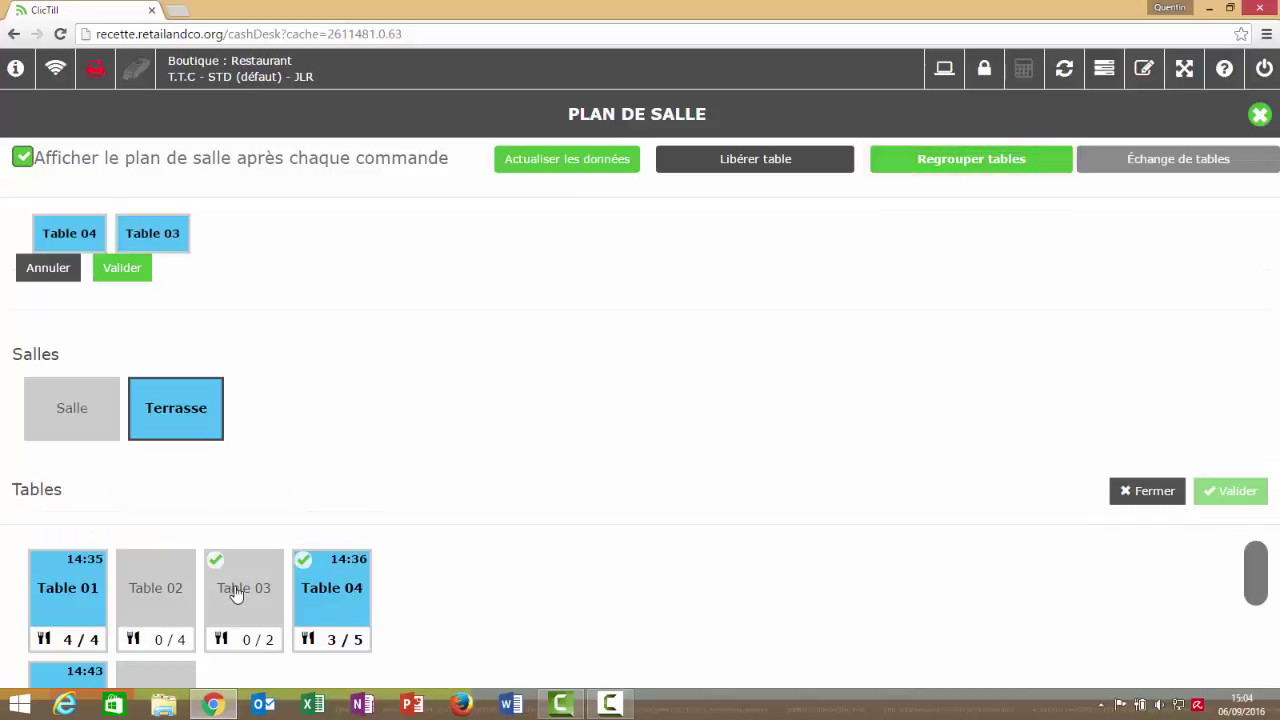
{"action": "left_click", "coordinate": [133, 273]}
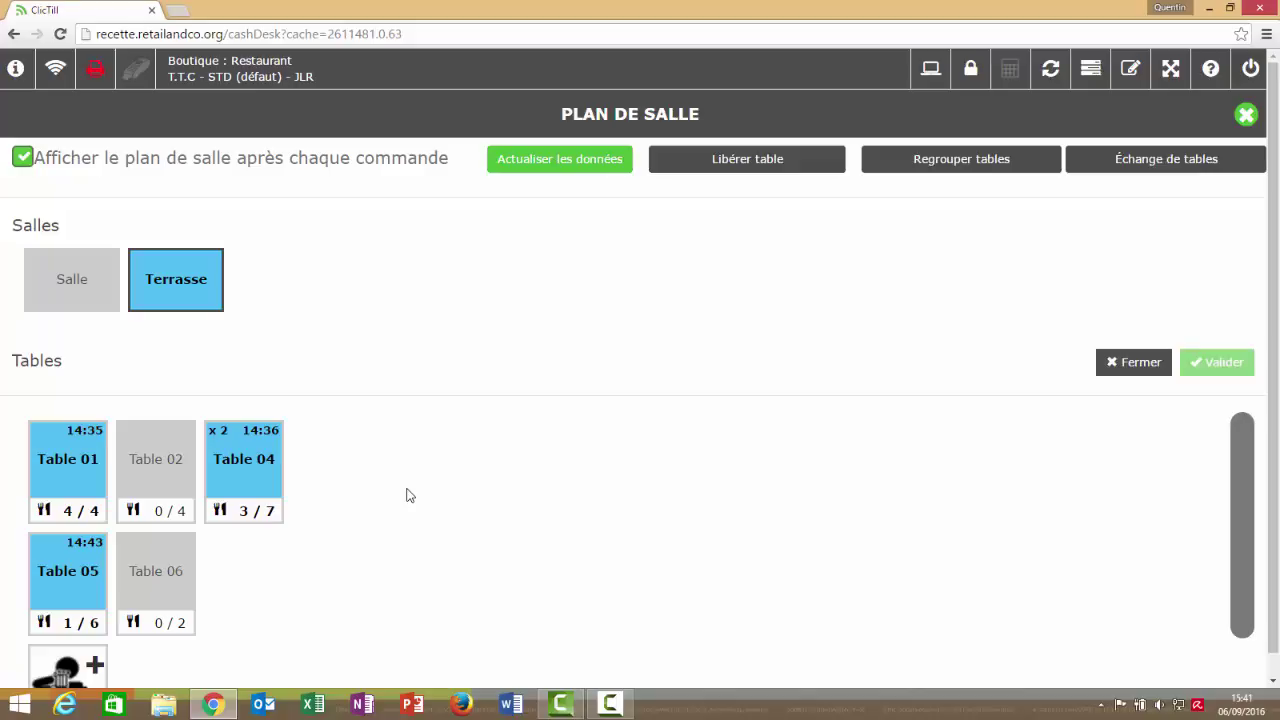
Step: Open Table 05's order and settle it without splitting the bill, collecting 3,00 € in cash
{"action": "left_click", "coordinate": [81, 573]}
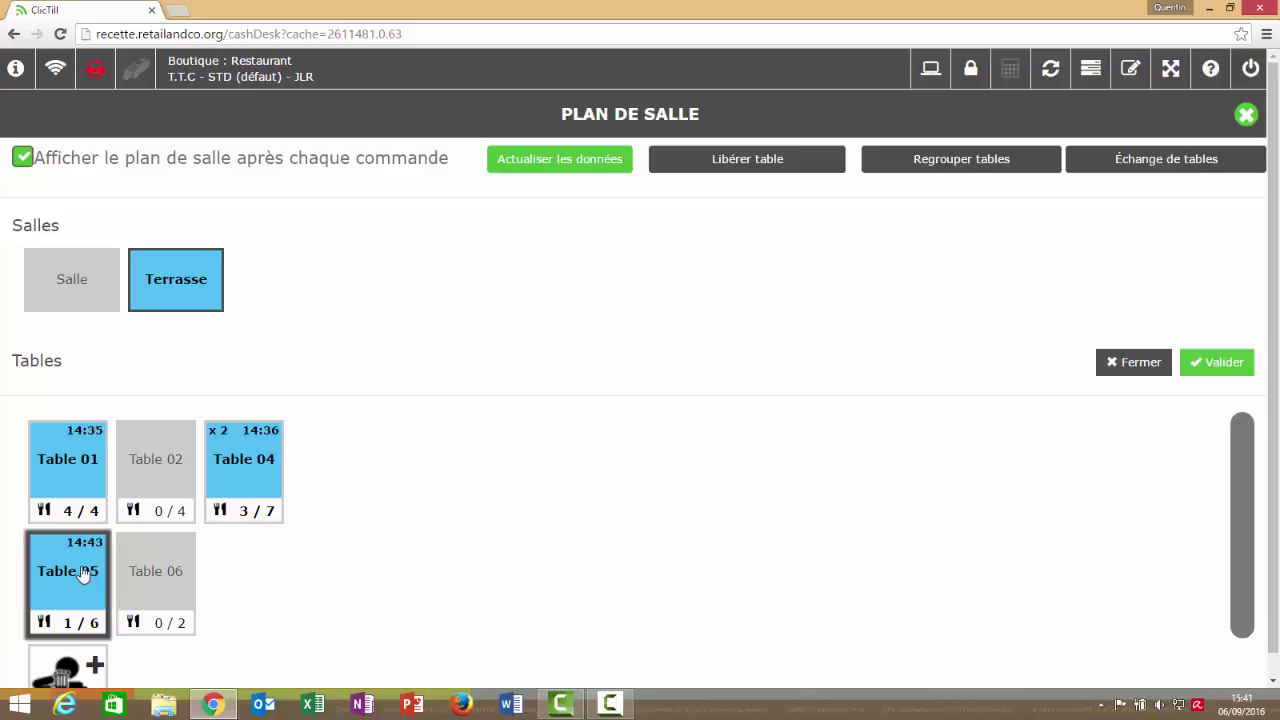
{"action": "left_click", "coordinate": [1219, 362]}
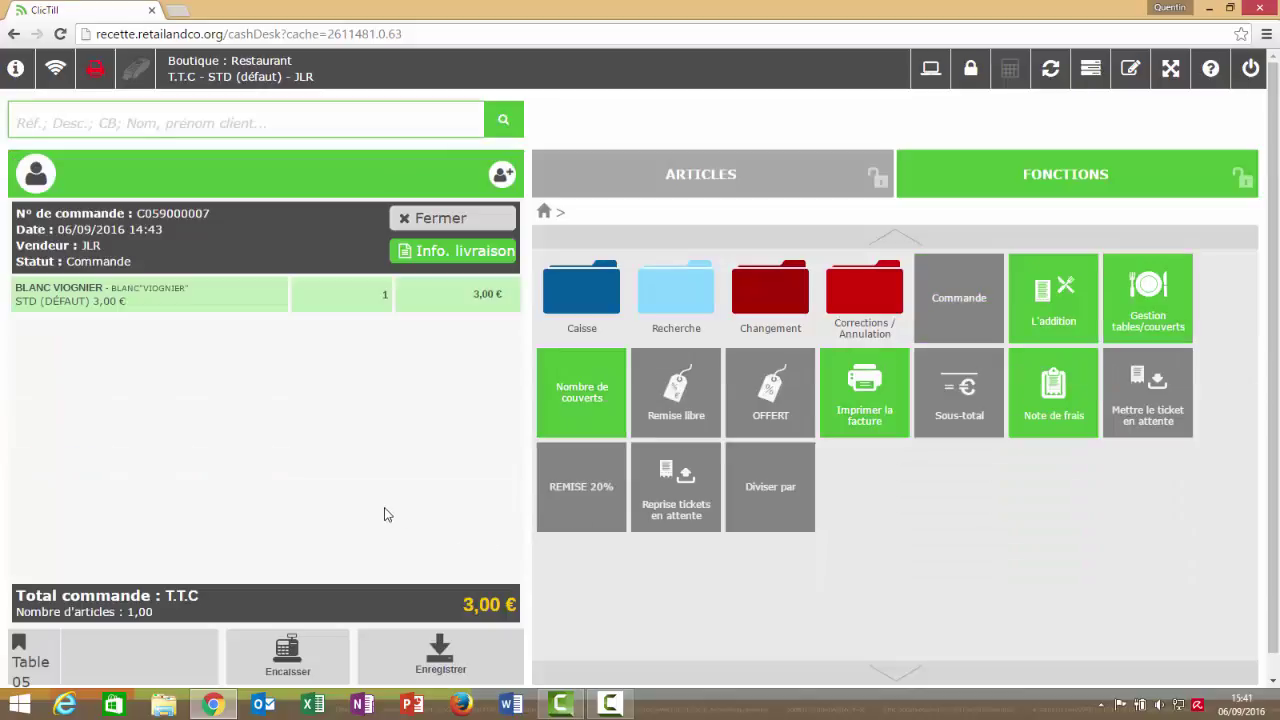
{"action": "left_click", "coordinate": [306, 666]}
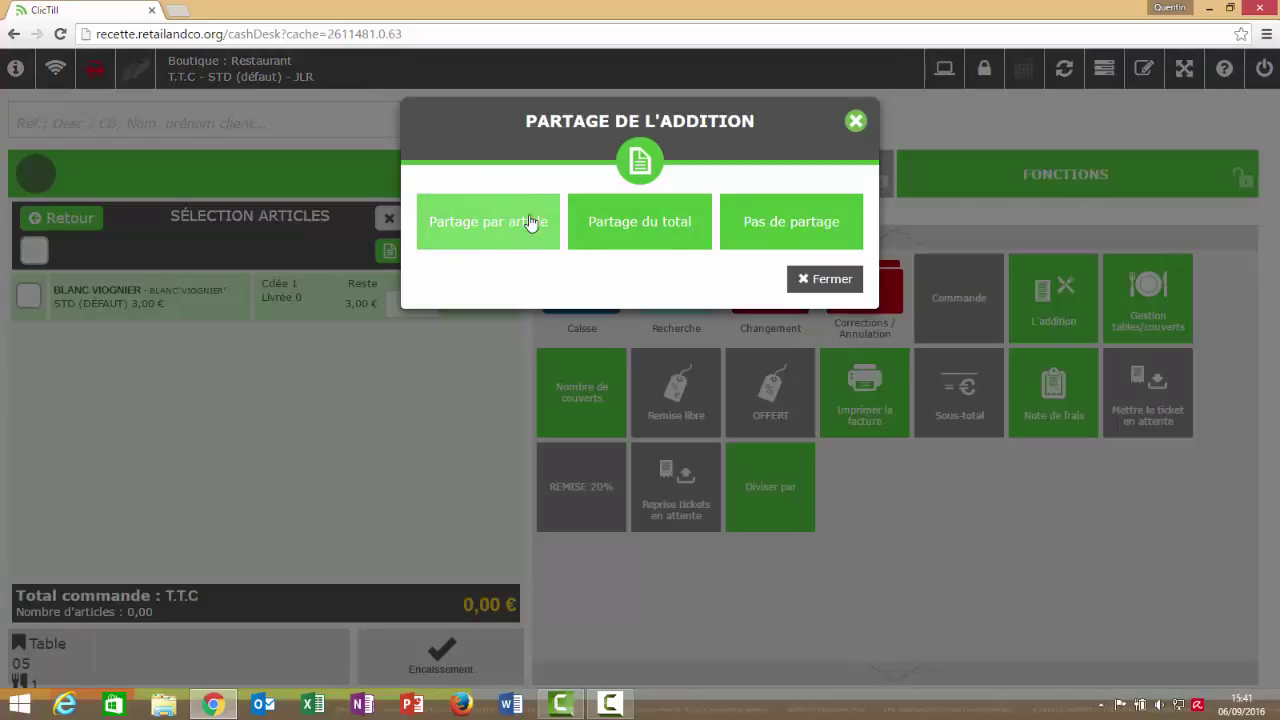
{"action": "left_click", "coordinate": [772, 233]}
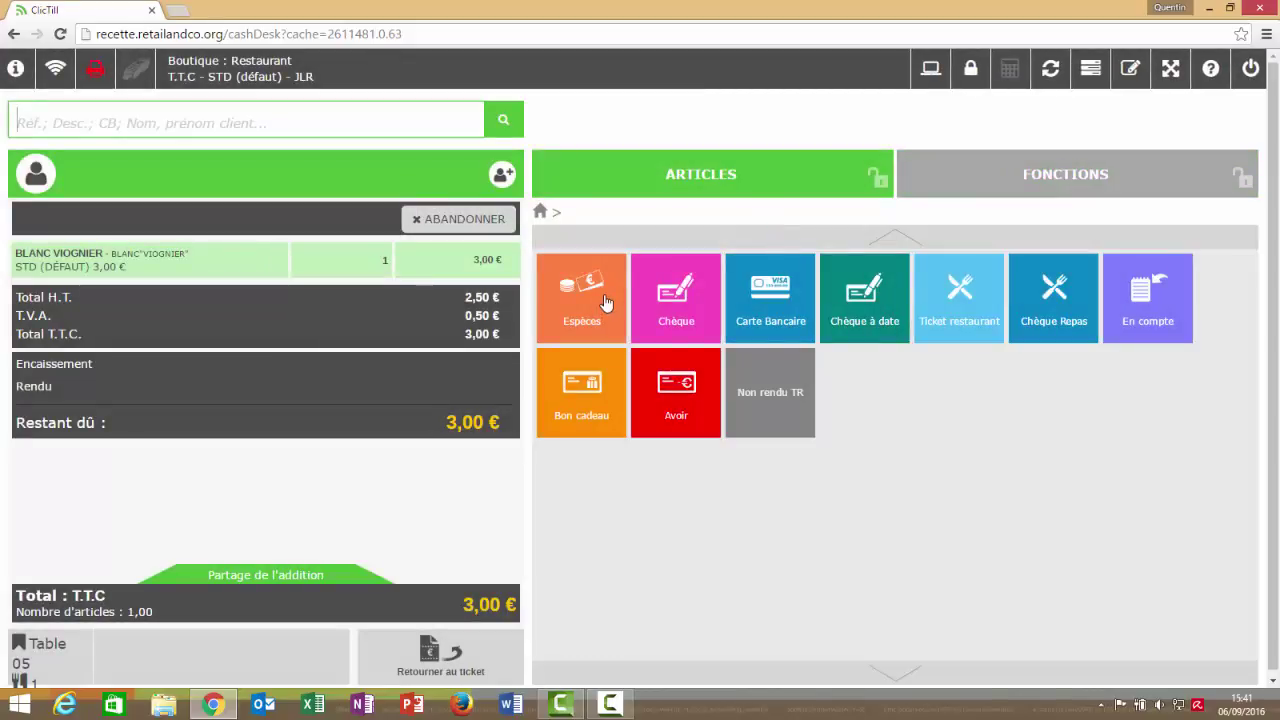
{"action": "left_click", "coordinate": [605, 302]}
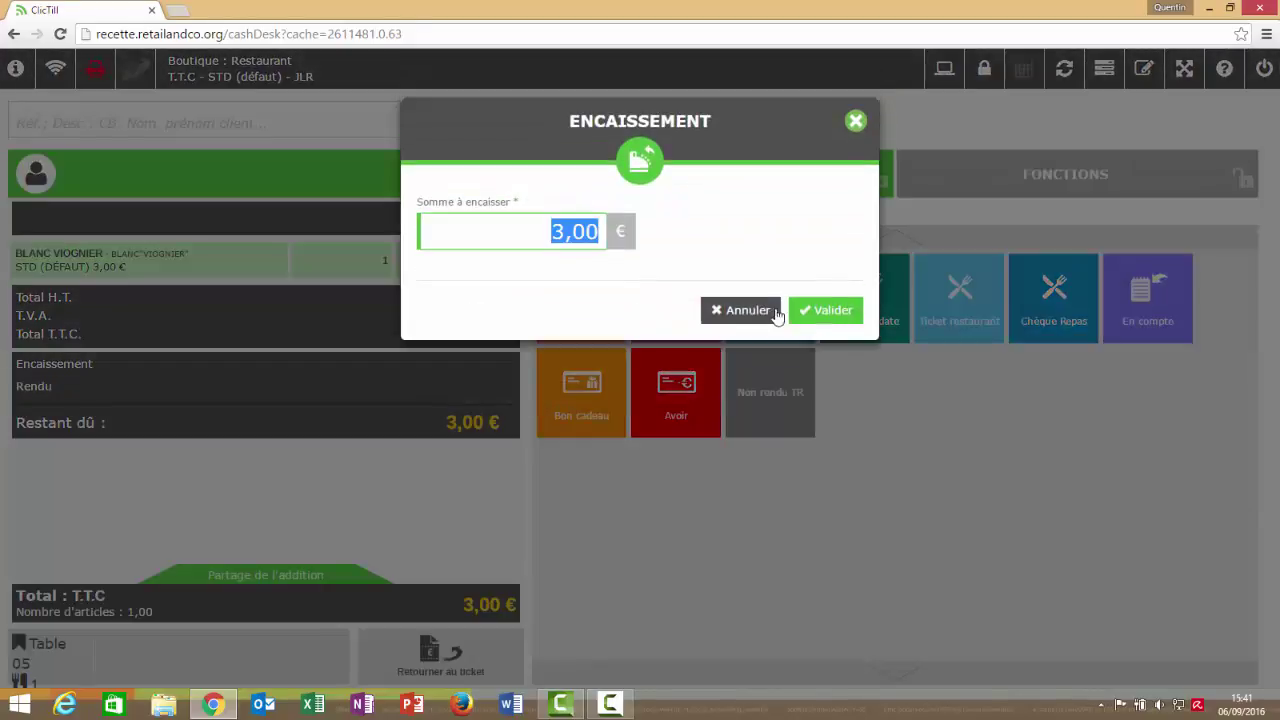
{"action": "left_click", "coordinate": [829, 313]}
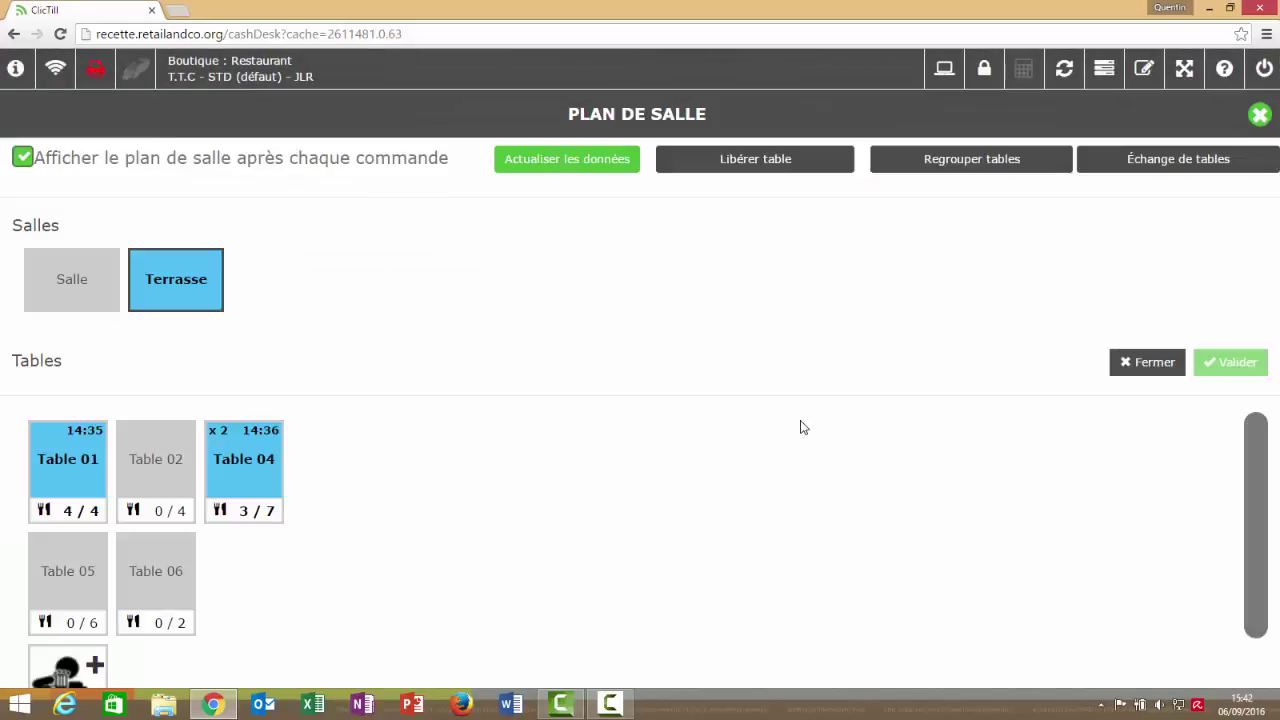
Step: Open Table 01's order for payment and split its total into 3 shares
{"action": "left_click", "coordinate": [104, 480]}
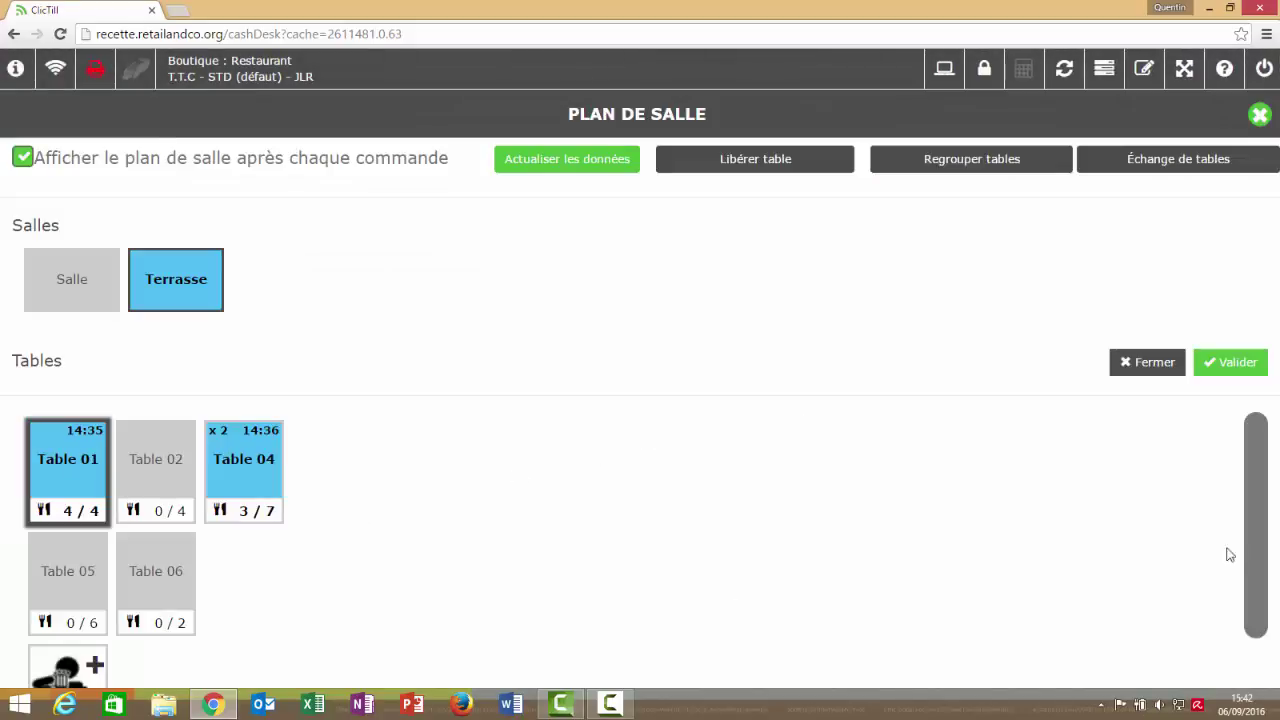
{"action": "left_click", "coordinate": [1246, 370]}
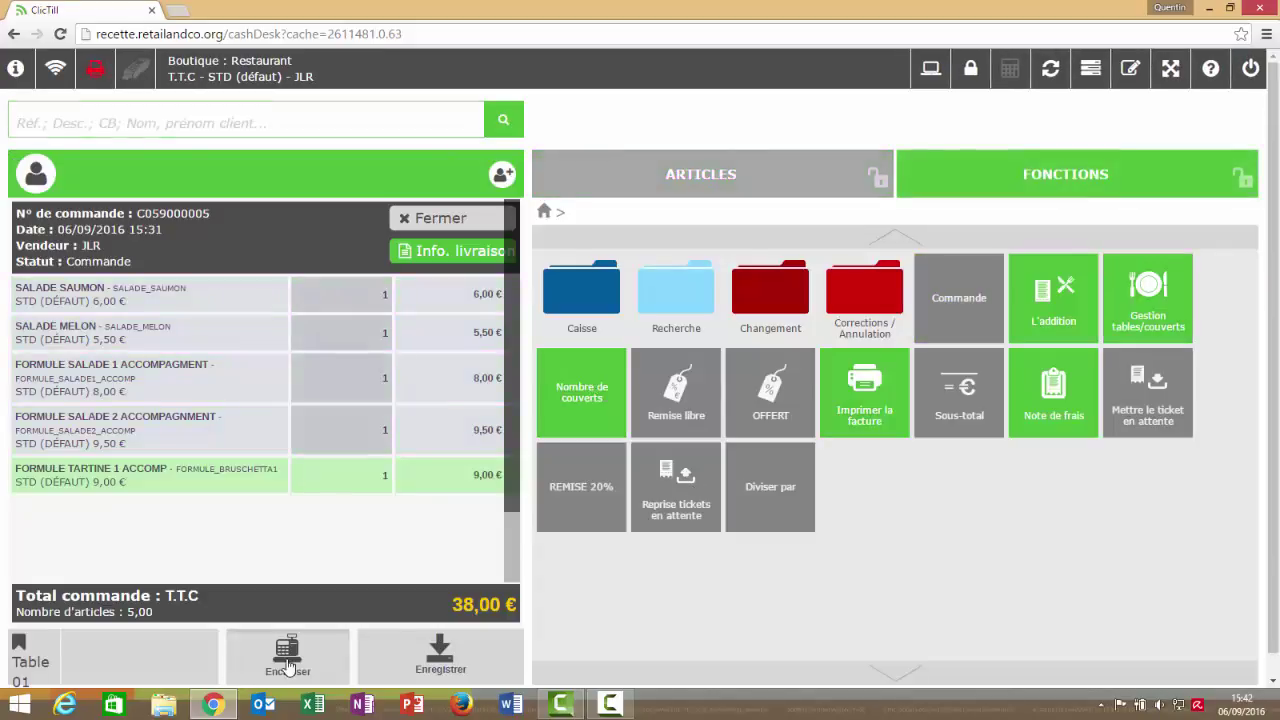
{"action": "left_click", "coordinate": [765, 484]}
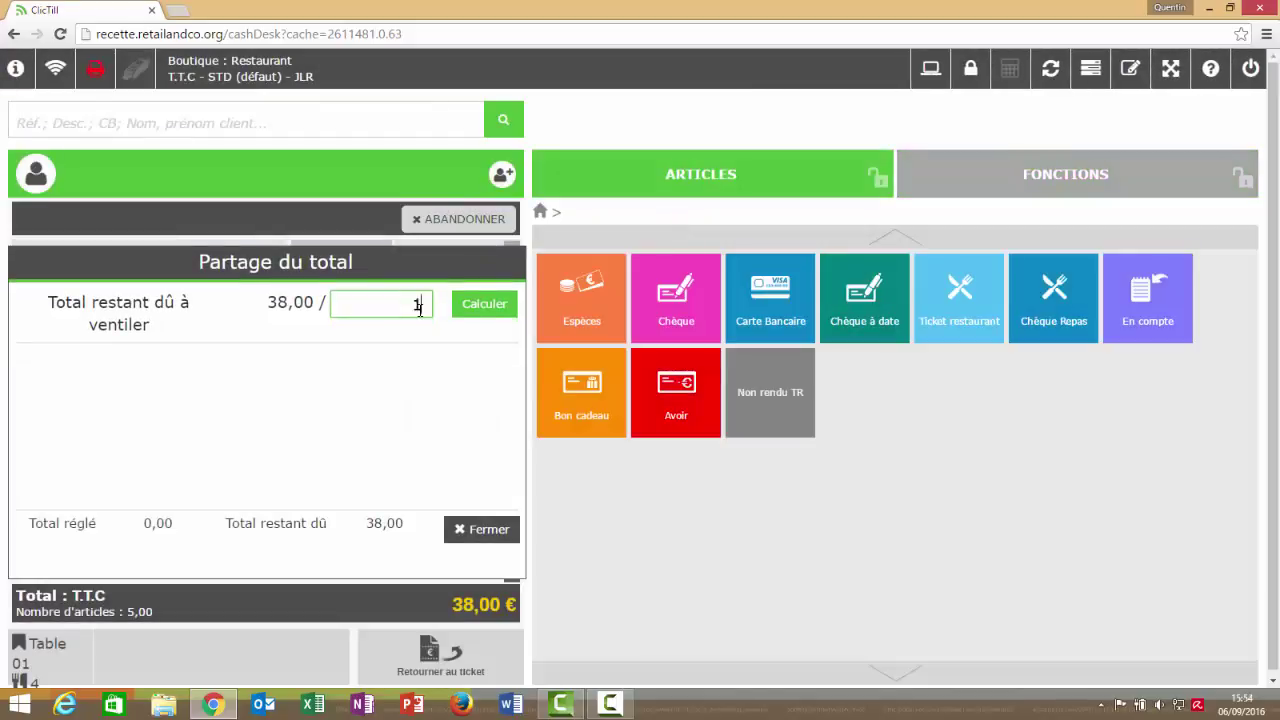
{"action": "double_click", "coordinate": [409, 306]}
{"action": "type", "text": "3"}
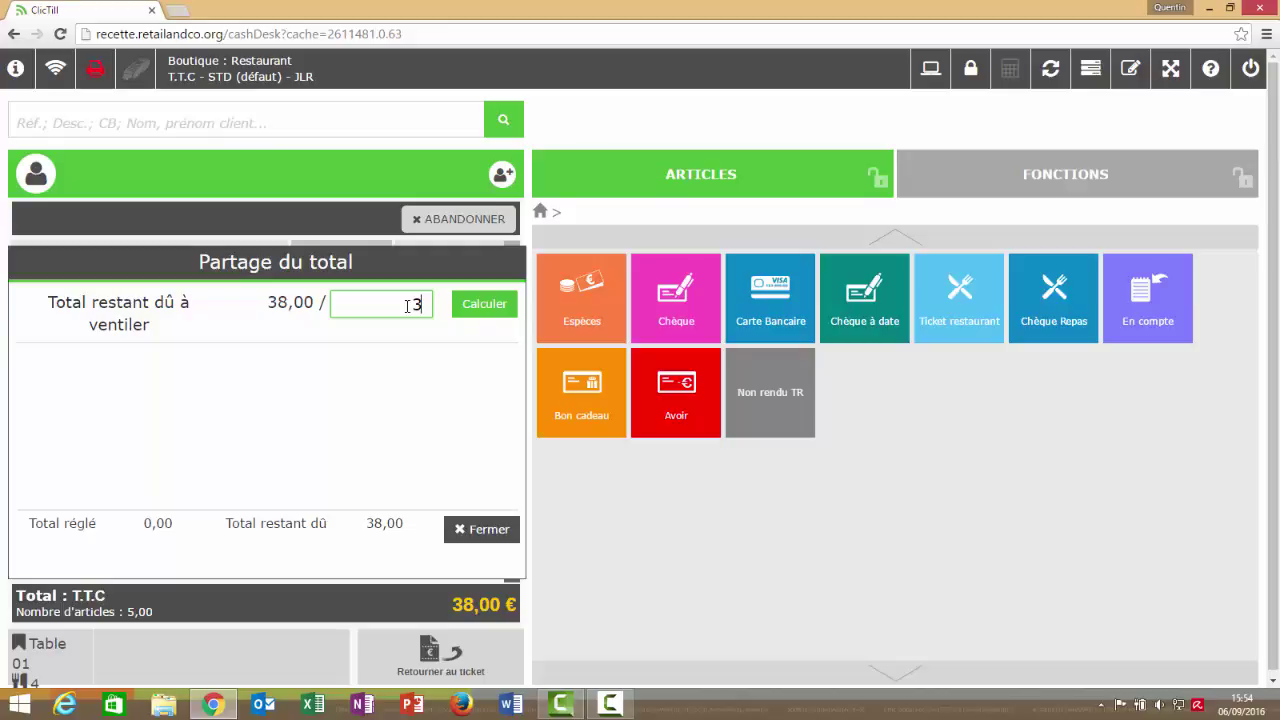
{"action": "left_click", "coordinate": [485, 312]}
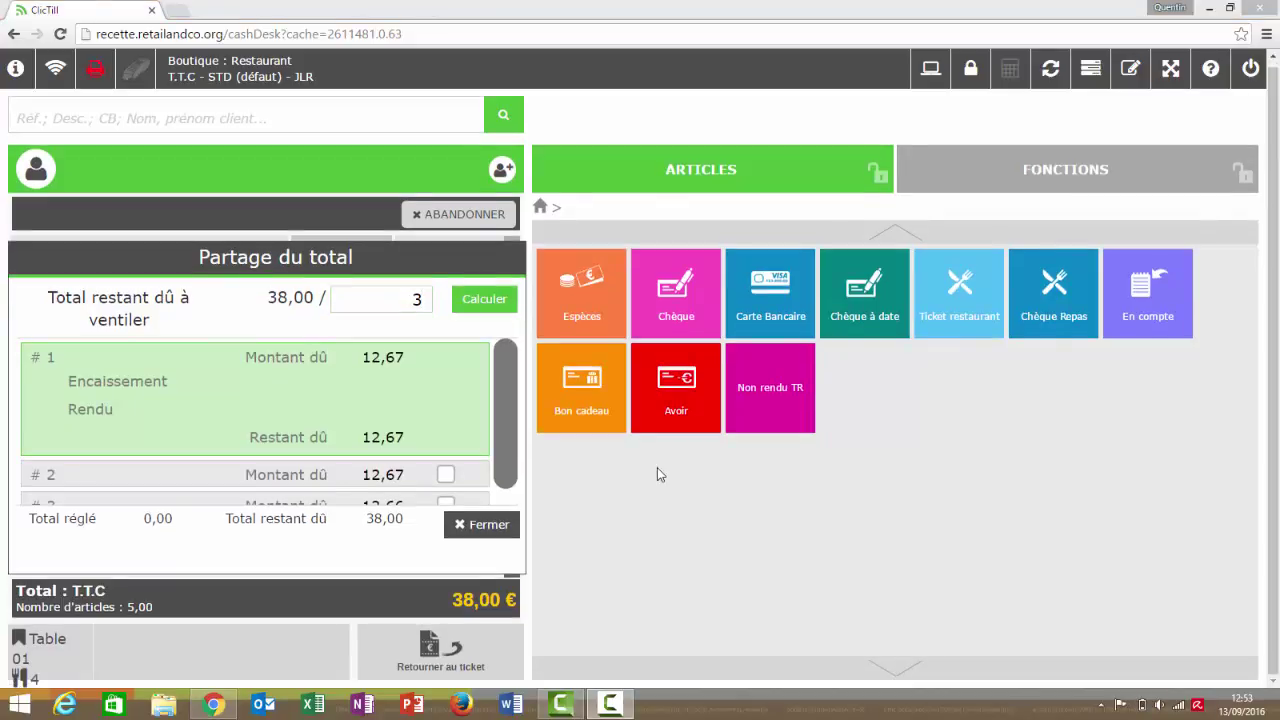
Step: Collect 12,67 € for Table 01's first share and 15 € in cash for the second share
{"action": "left_click", "coordinate": [856, 336]}
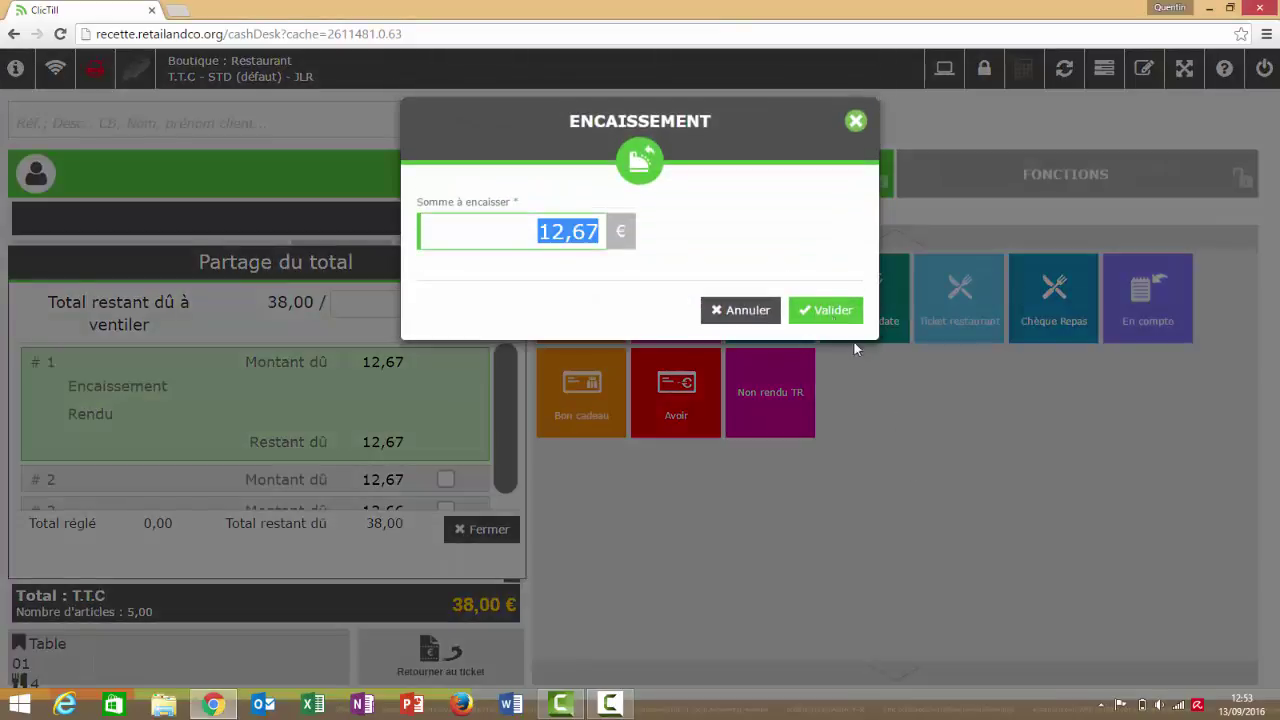
{"action": "left_click", "coordinate": [826, 306]}
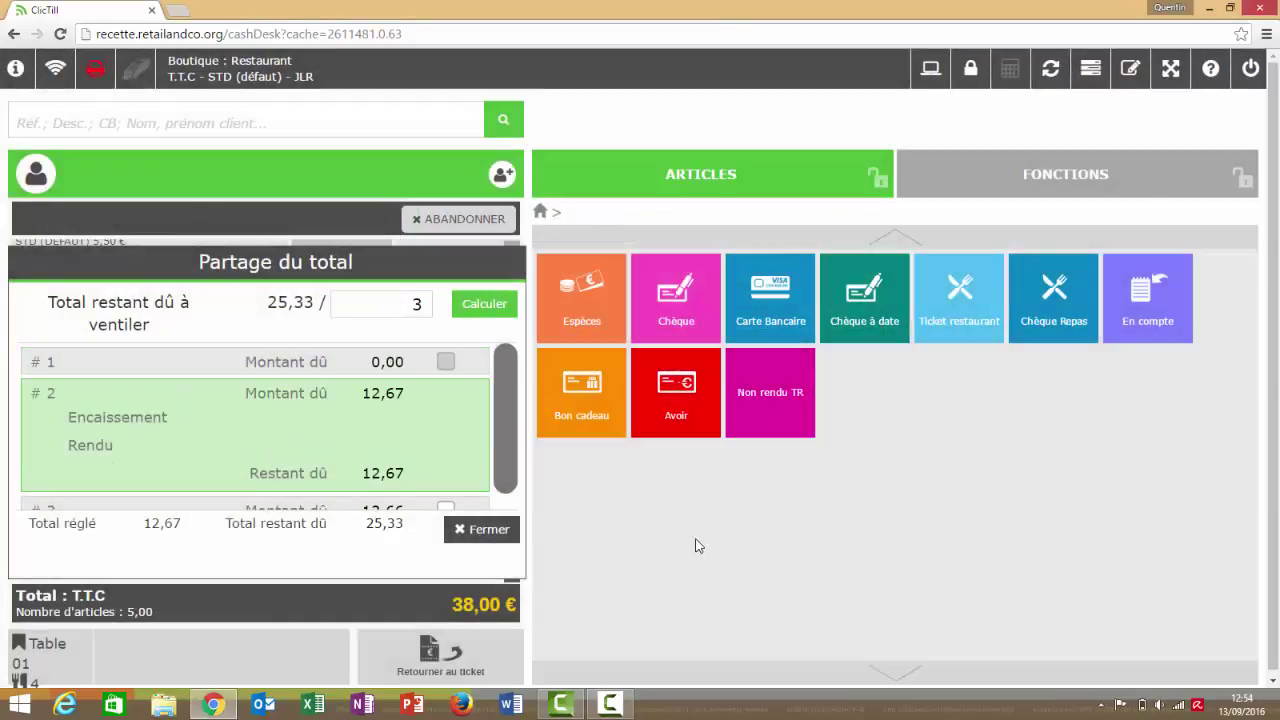
{"action": "scroll", "coordinate": [474, 421], "scroll_direction": "down", "scroll_amount": 1}
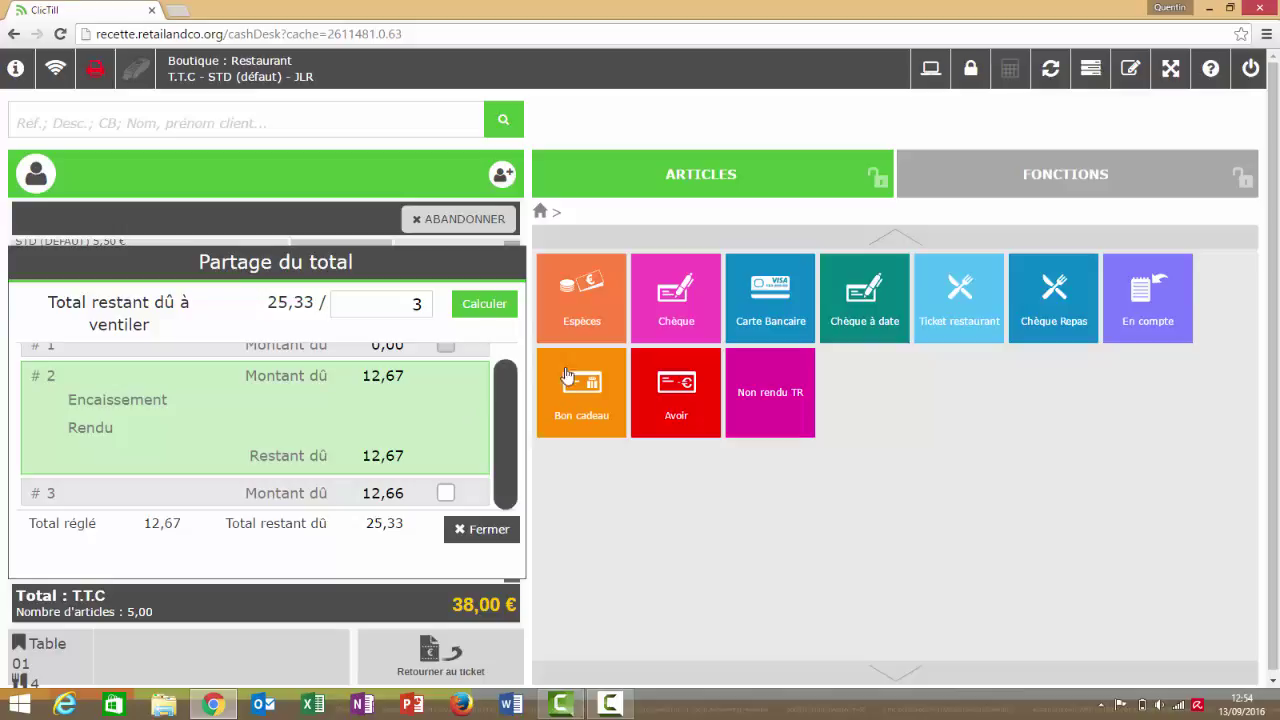
{"action": "left_click", "coordinate": [617, 319]}
{"action": "type", "text": "15"}
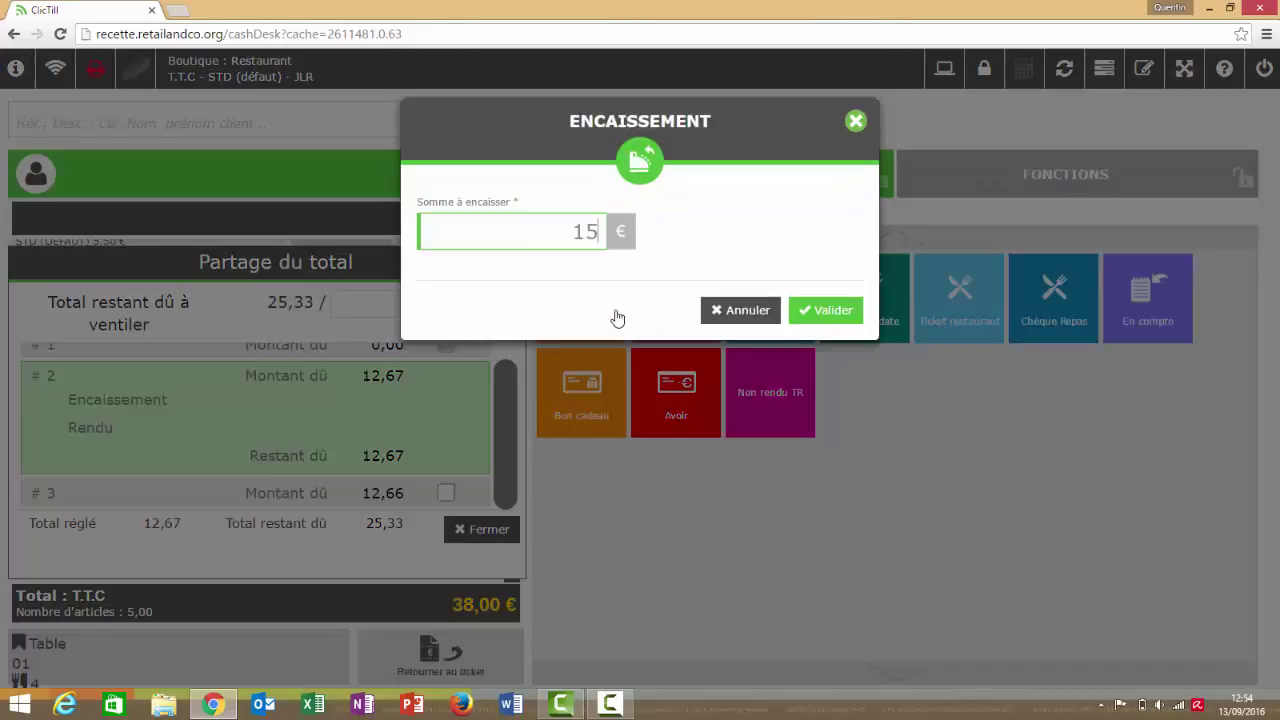
{"action": "left_click", "coordinate": [836, 310]}
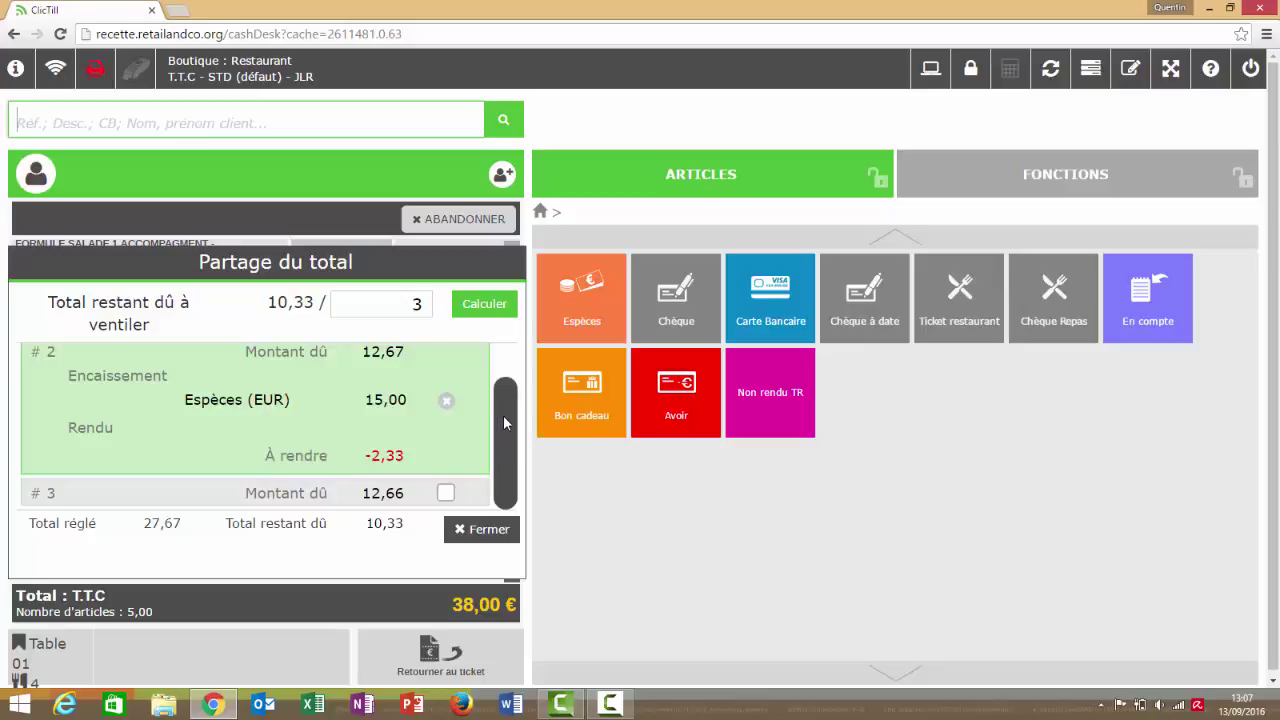
Step: Allocate the second share's overpayment to share 3, and settle share 3 with 10,33 € by Carte Bancaire
{"action": "left_click", "coordinate": [446, 497]}
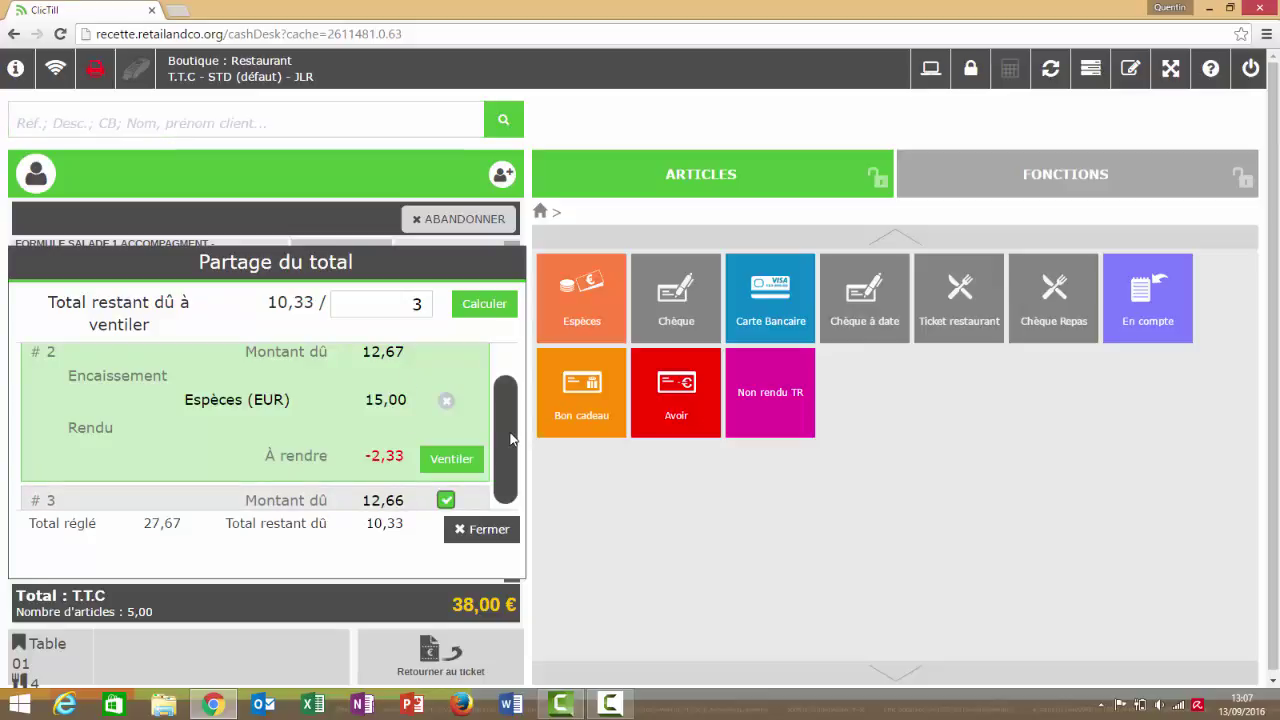
{"action": "scroll", "coordinate": [511, 447], "scroll_direction": "down", "scroll_amount": 1}
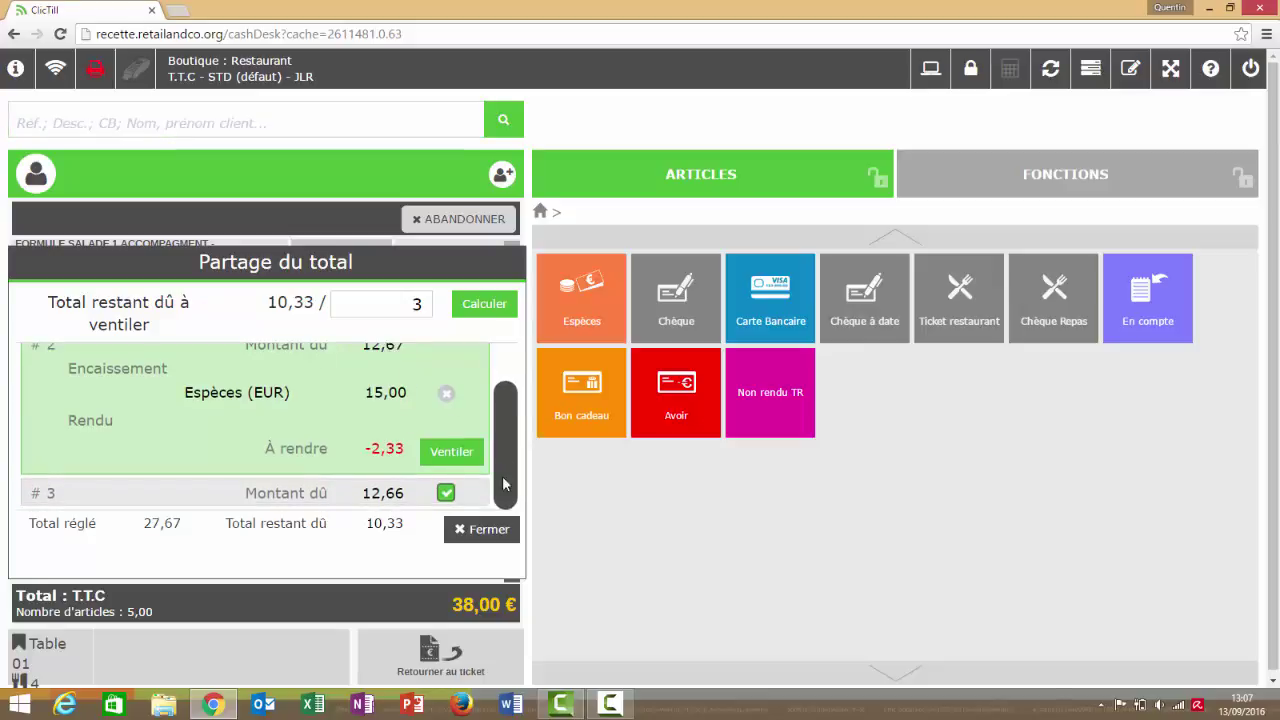
{"action": "left_click", "coordinate": [452, 452]}
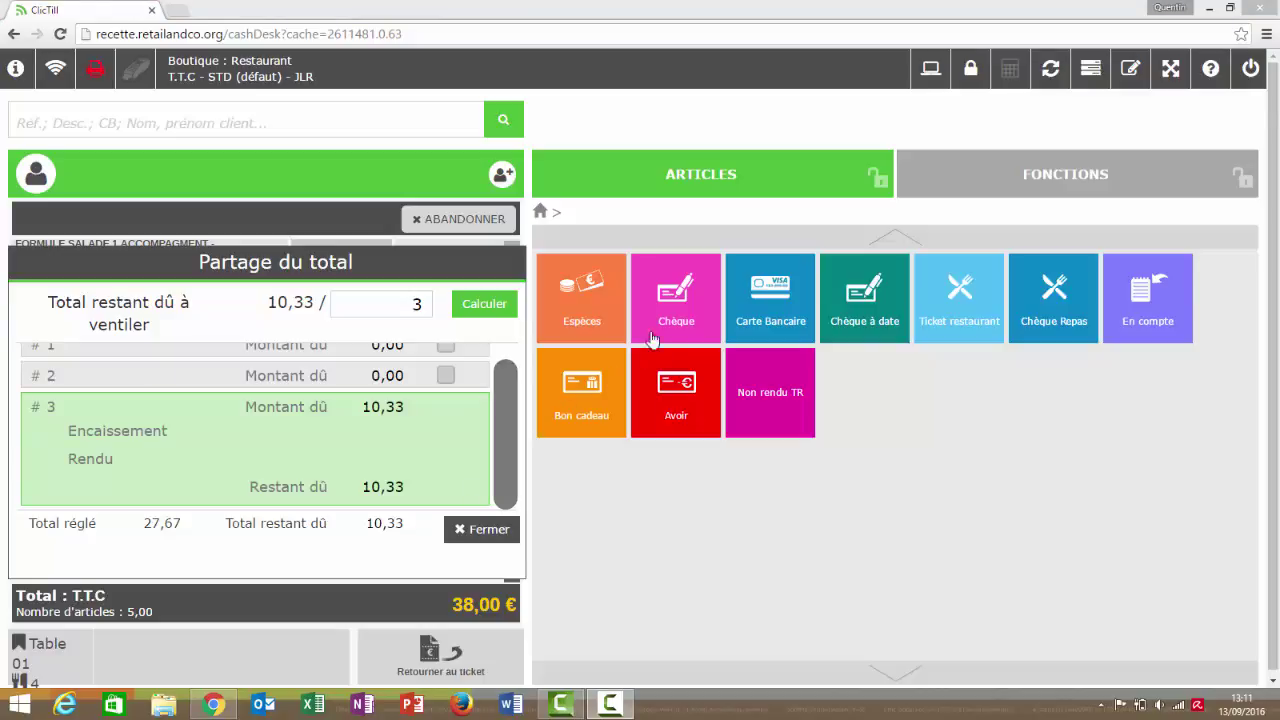
{"action": "left_click", "coordinate": [775, 288]}
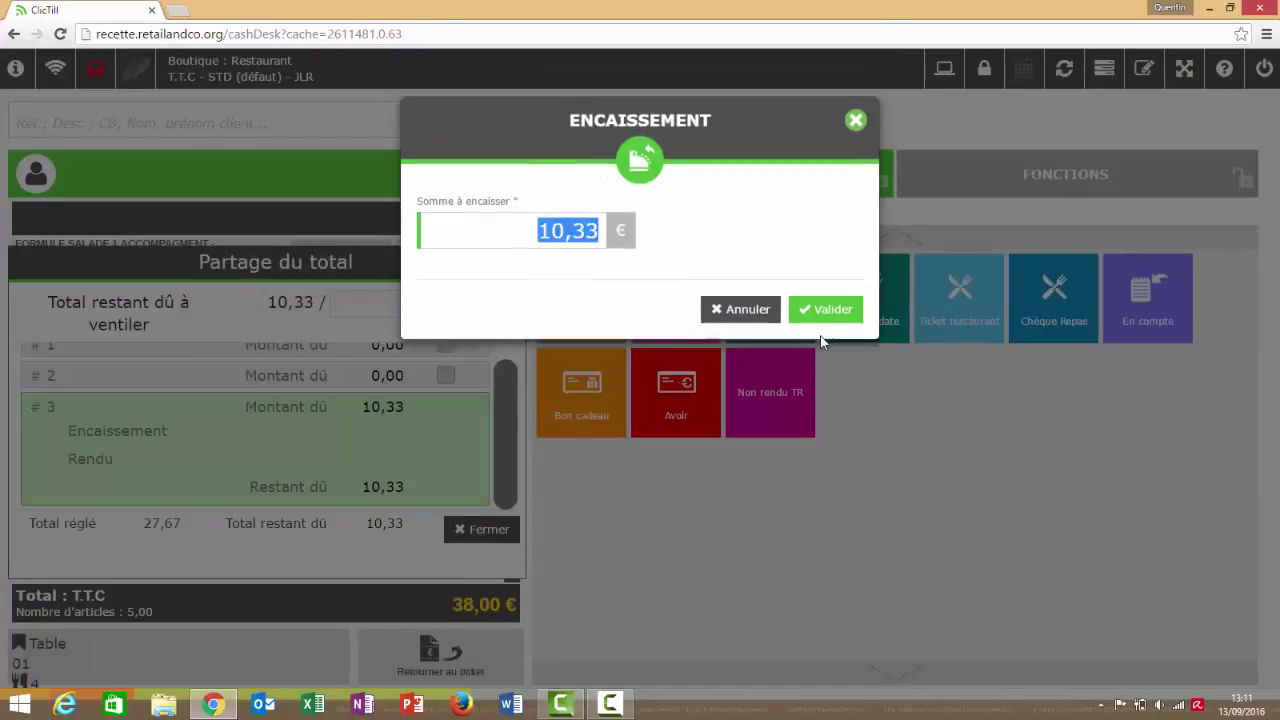
{"action": "left_click", "coordinate": [815, 311]}
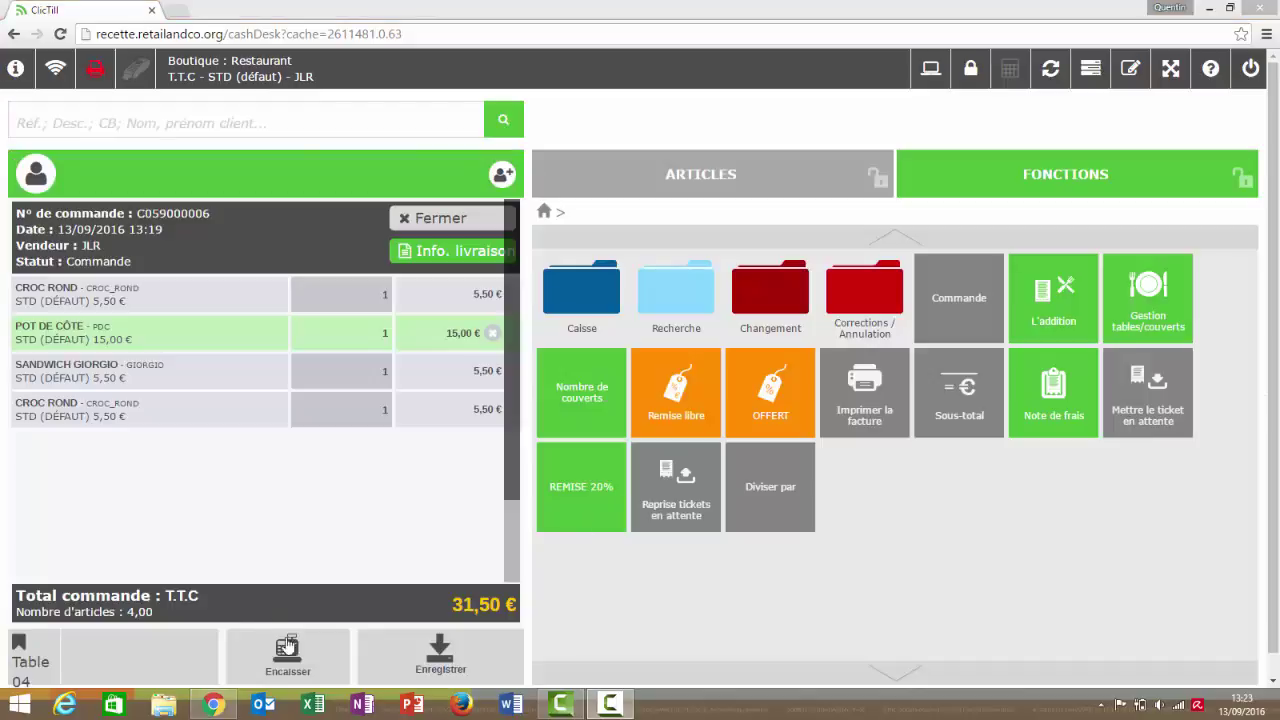
Step: Start paying Table 04's order split by article and divide the POT DE CÔTE line into 3 equal parts
{"action": "left_click", "coordinate": [288, 655]}
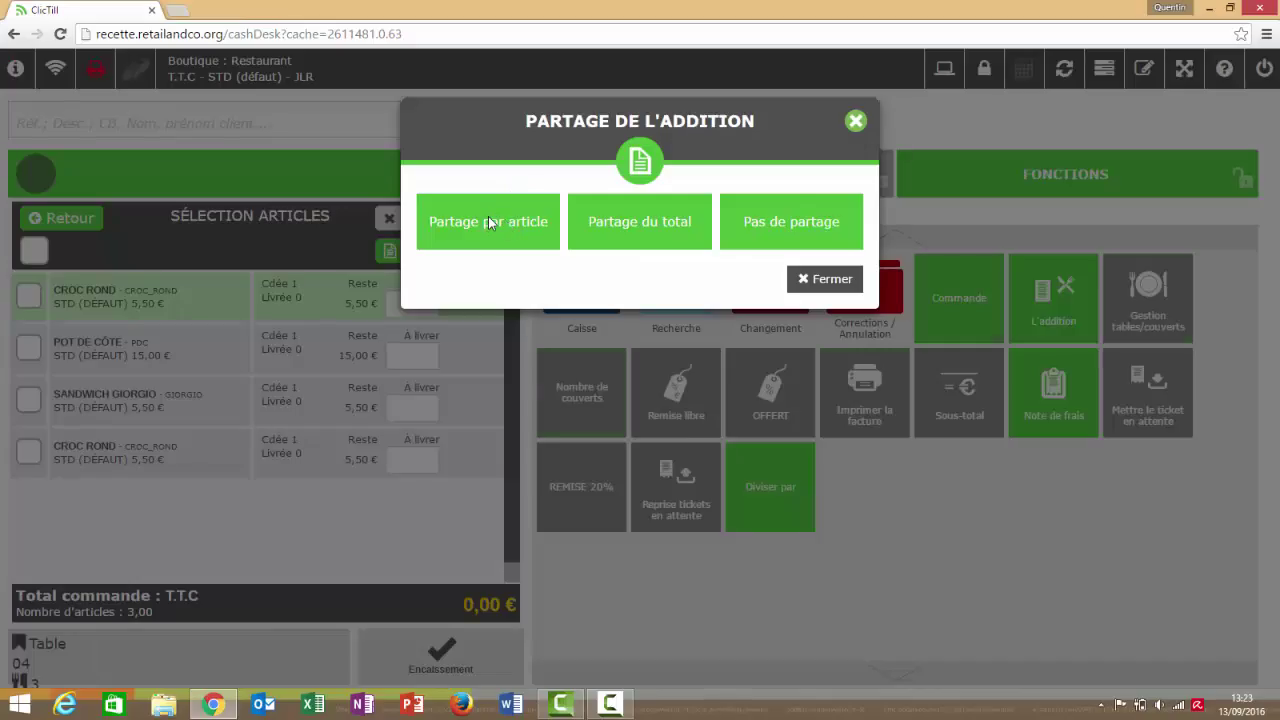
{"action": "left_click", "coordinate": [488, 216]}
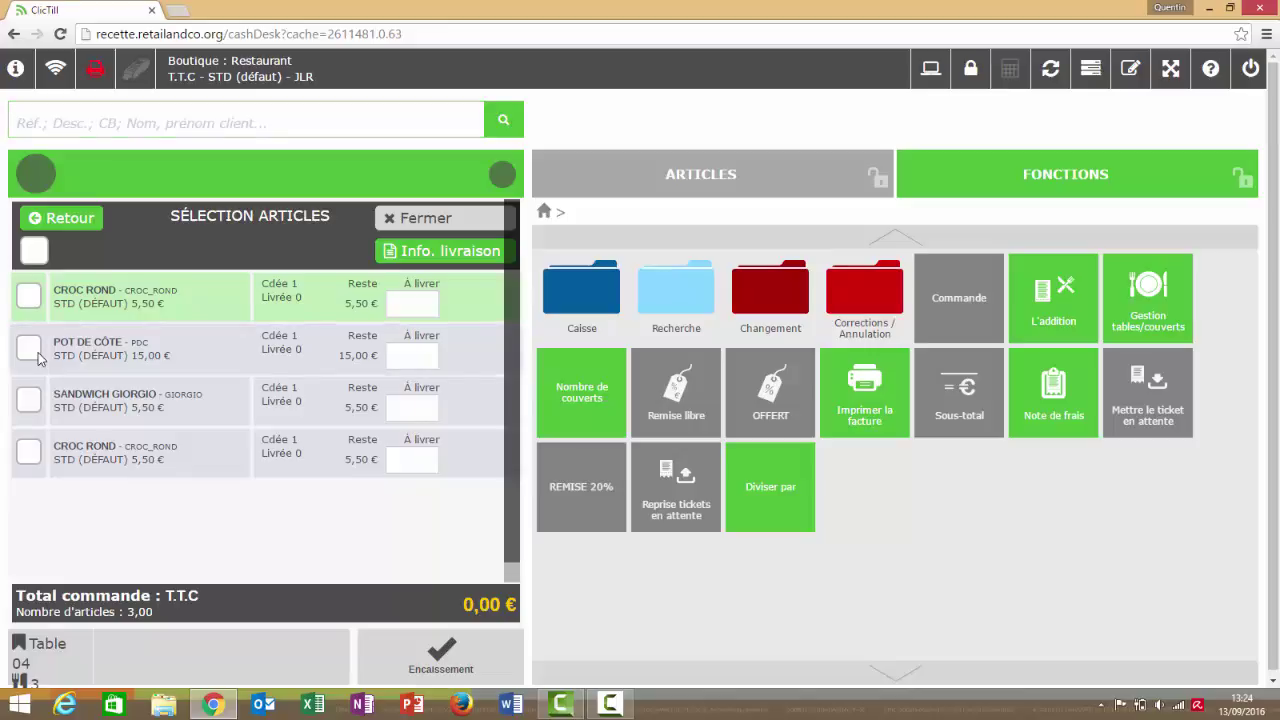
{"action": "left_click", "coordinate": [38, 352]}
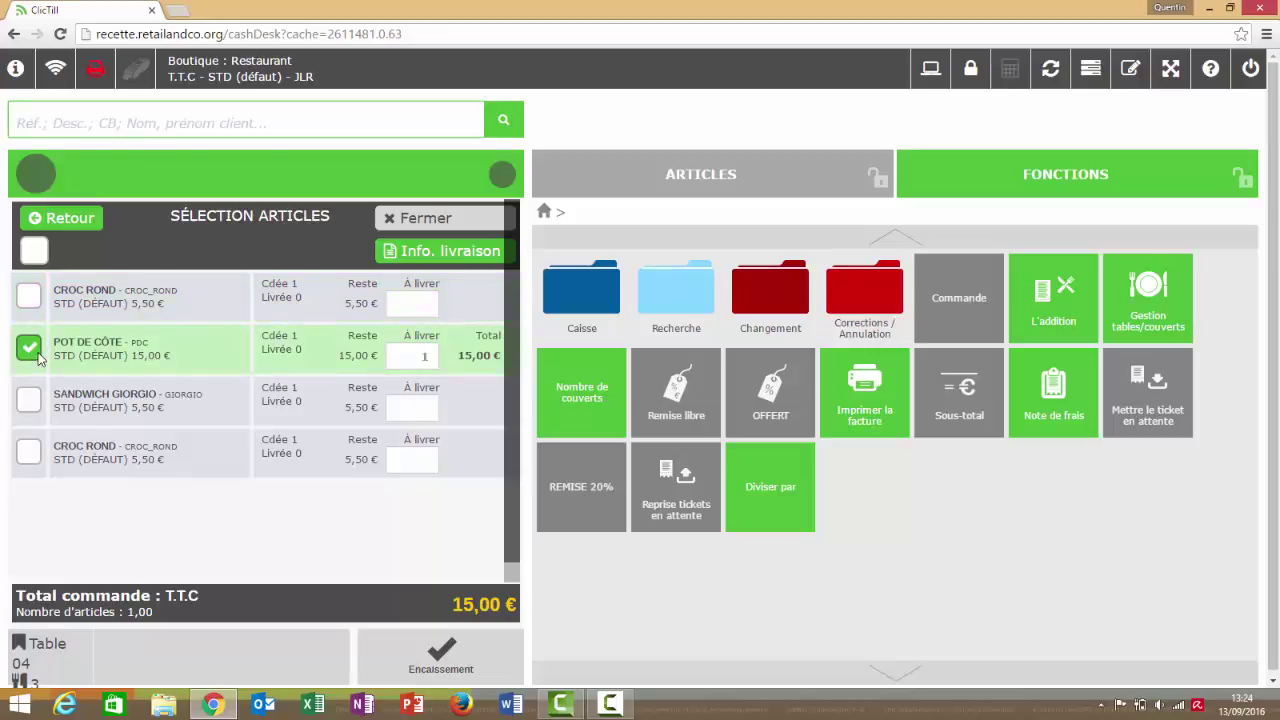
{"action": "left_click", "coordinate": [766, 513]}
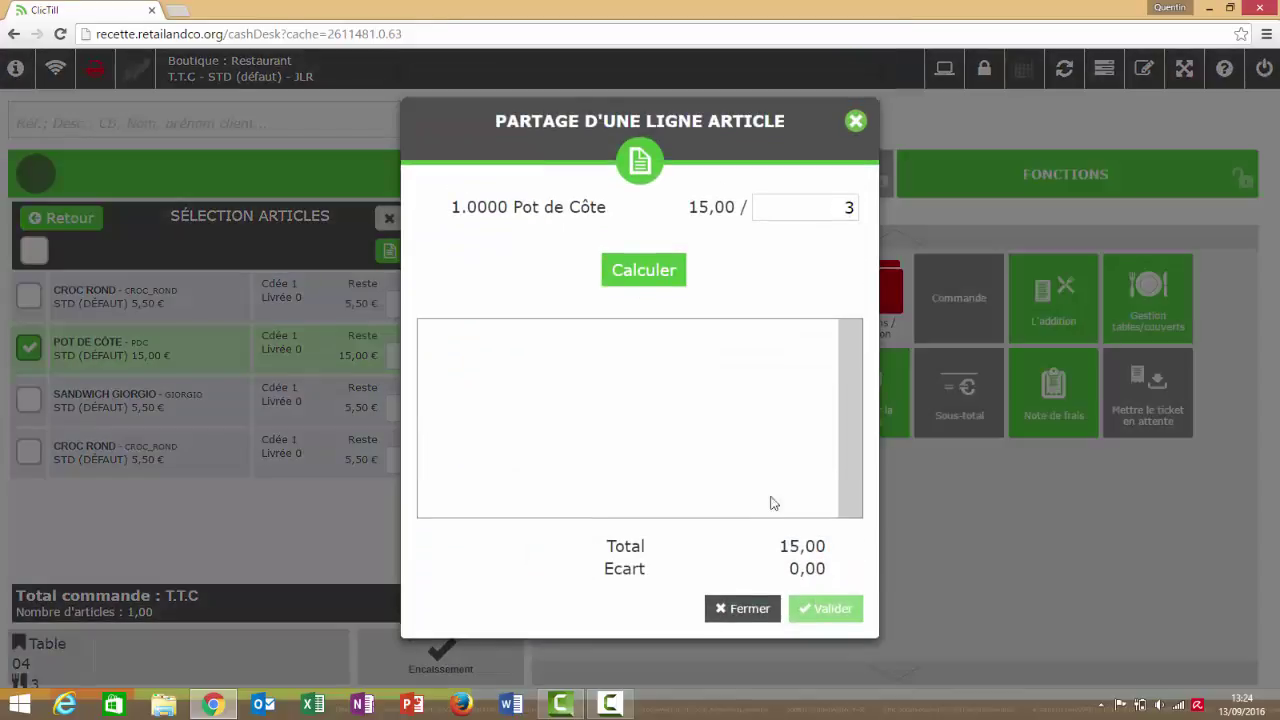
{"action": "left_click", "coordinate": [665, 282]}
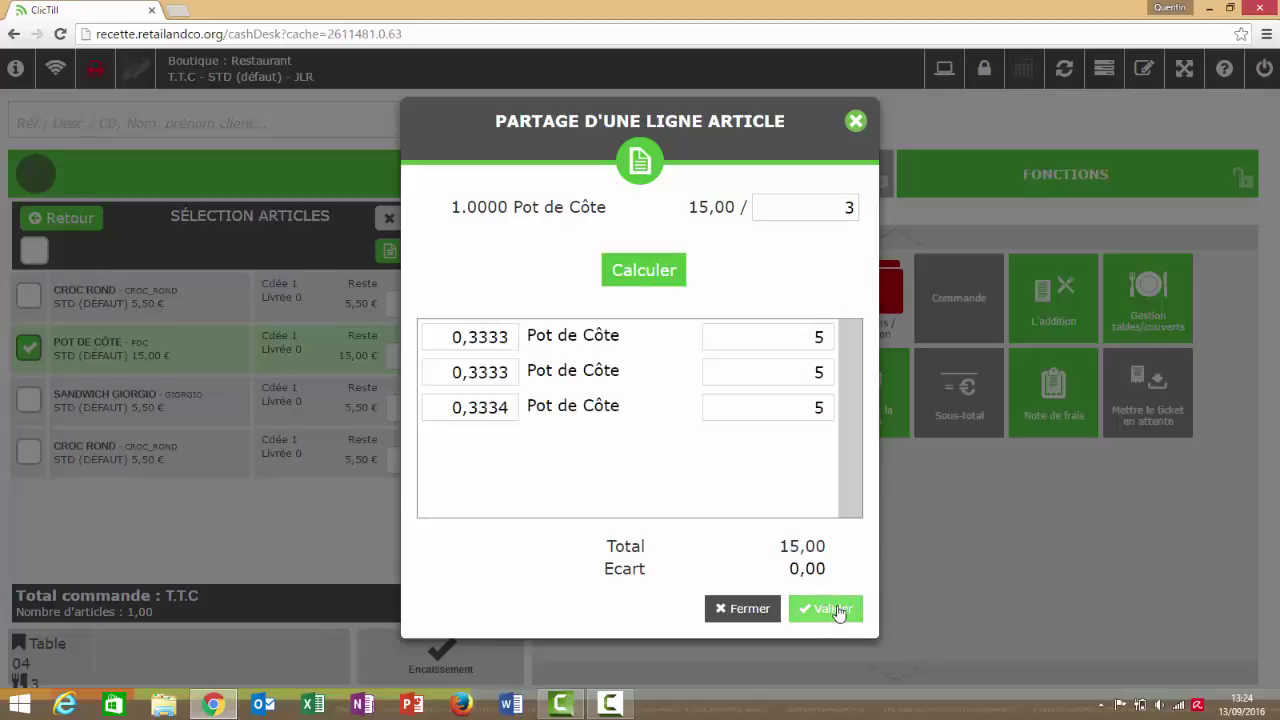
{"action": "left_click", "coordinate": [838, 612]}
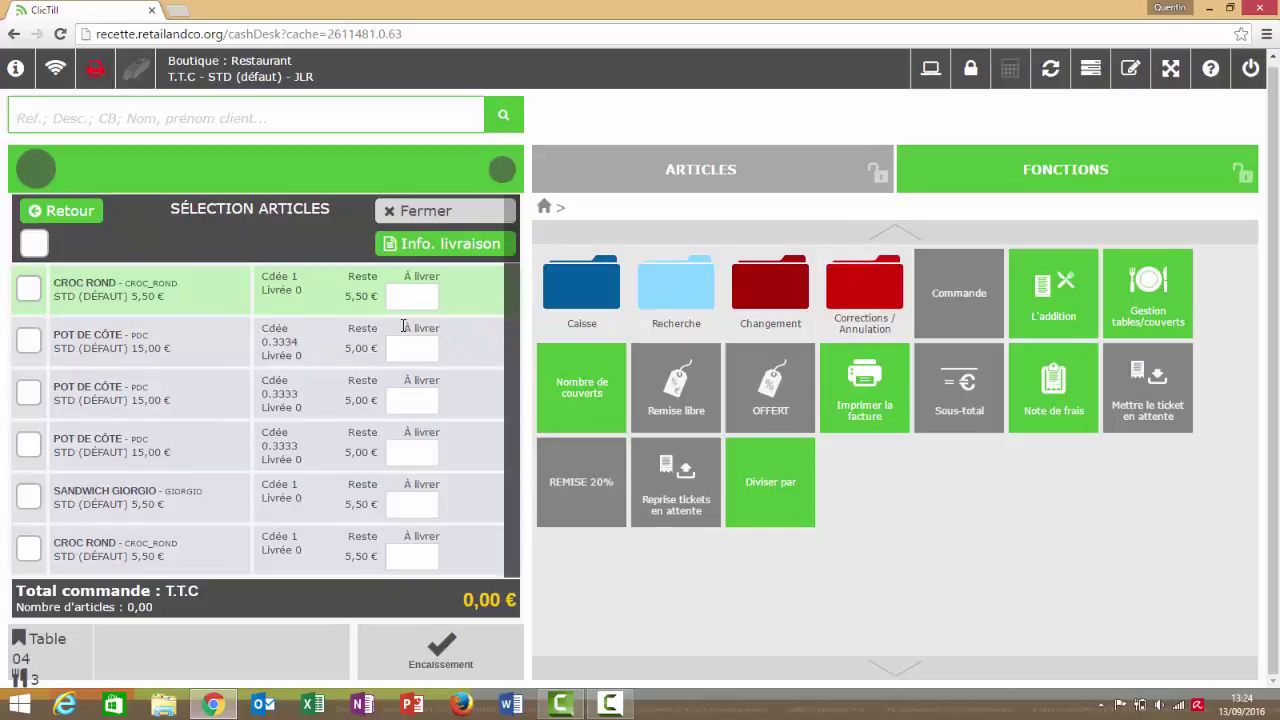
Step: Select the first CROC ROND and the 0,3334 POT DE CÔTE part, and collect 10,50 € for them
{"action": "left_click", "coordinate": [29, 289]}
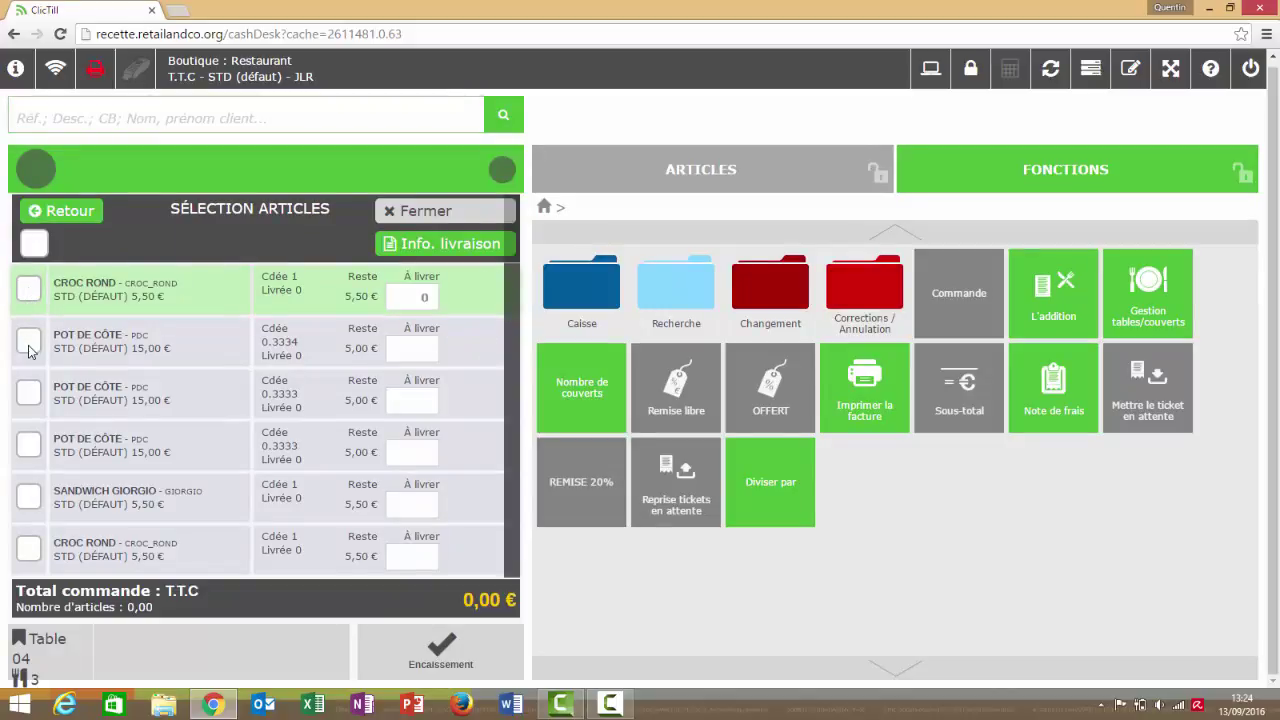
{"action": "left_click", "coordinate": [29, 347]}
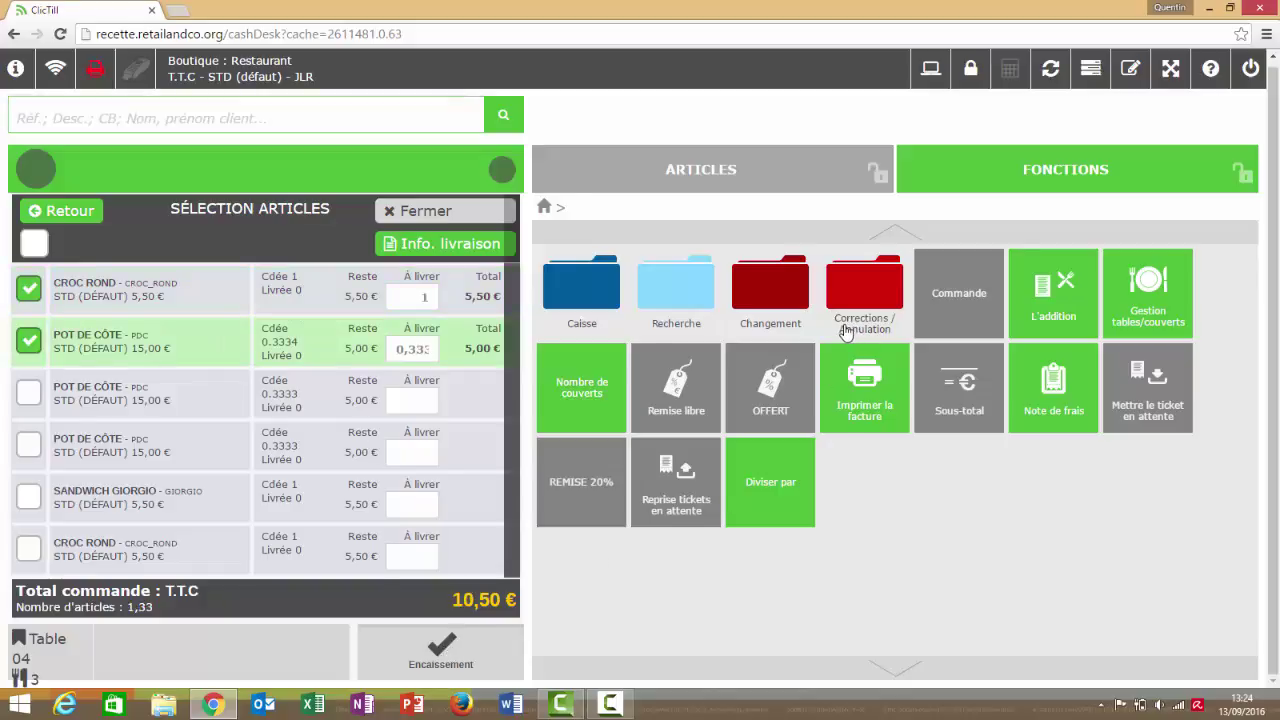
{"action": "key", "text": "Return"}
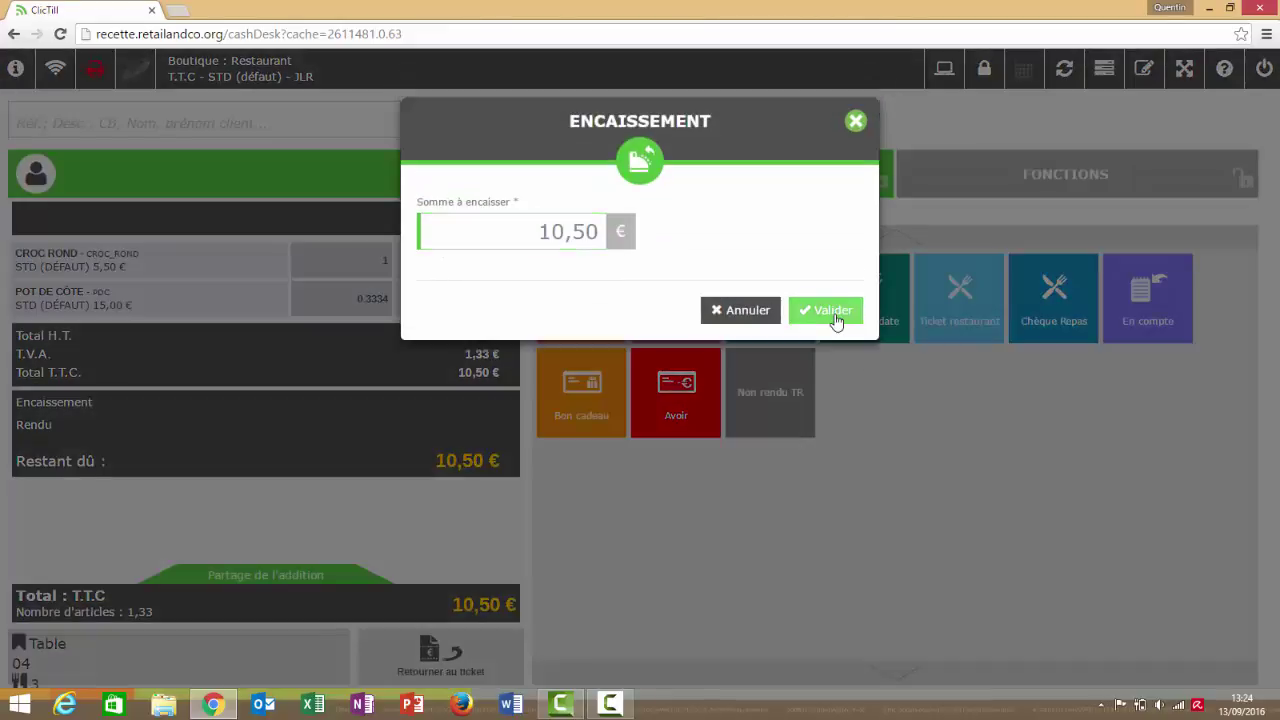
{"action": "left_click", "coordinate": [834, 314]}
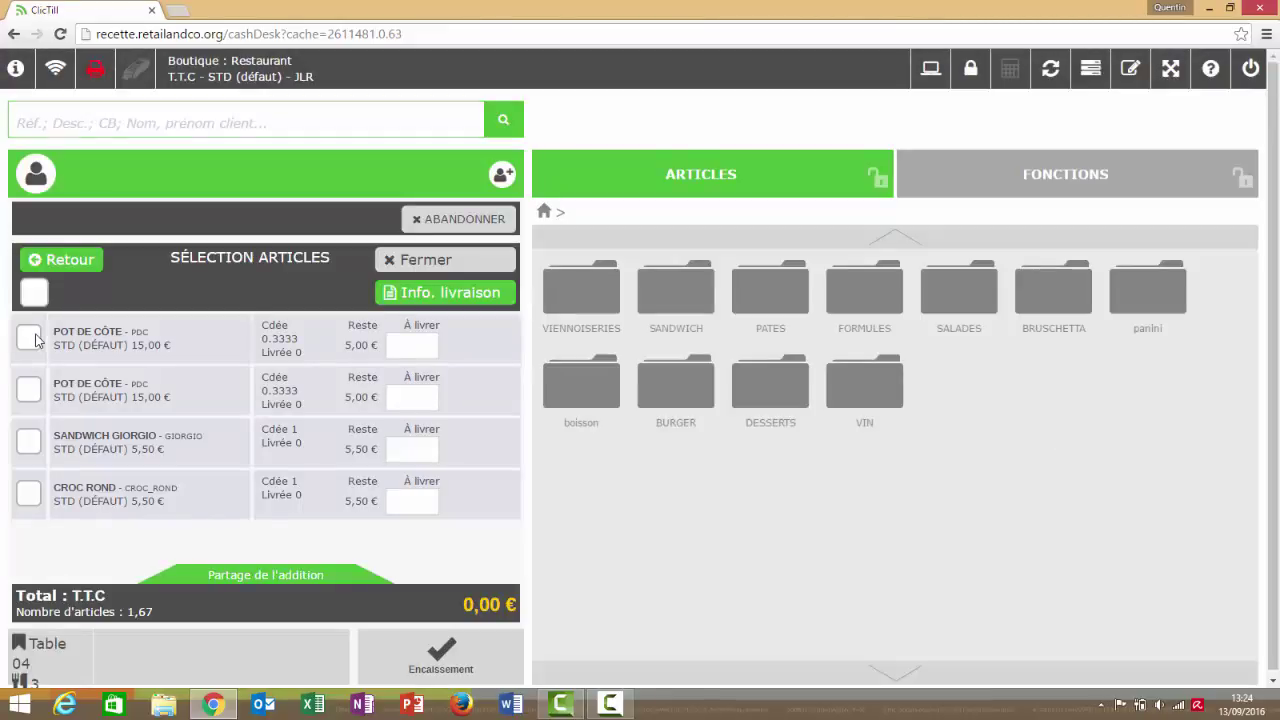
Step: Select one 0,3333 POT DE CÔTE part and the SANDWICH GIORGIO on Table 04's order, and collect 10,50 € for them
{"action": "left_click", "coordinate": [35, 340]}
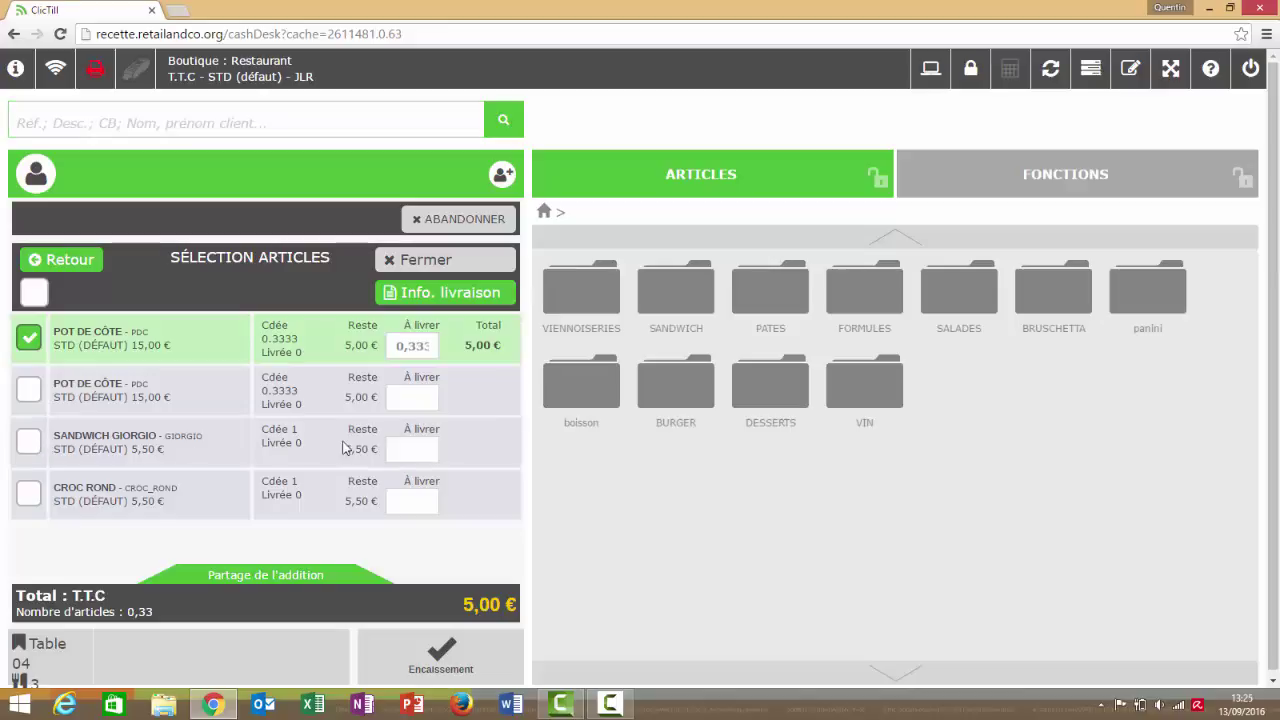
{"action": "left_click", "coordinate": [508, 449]}
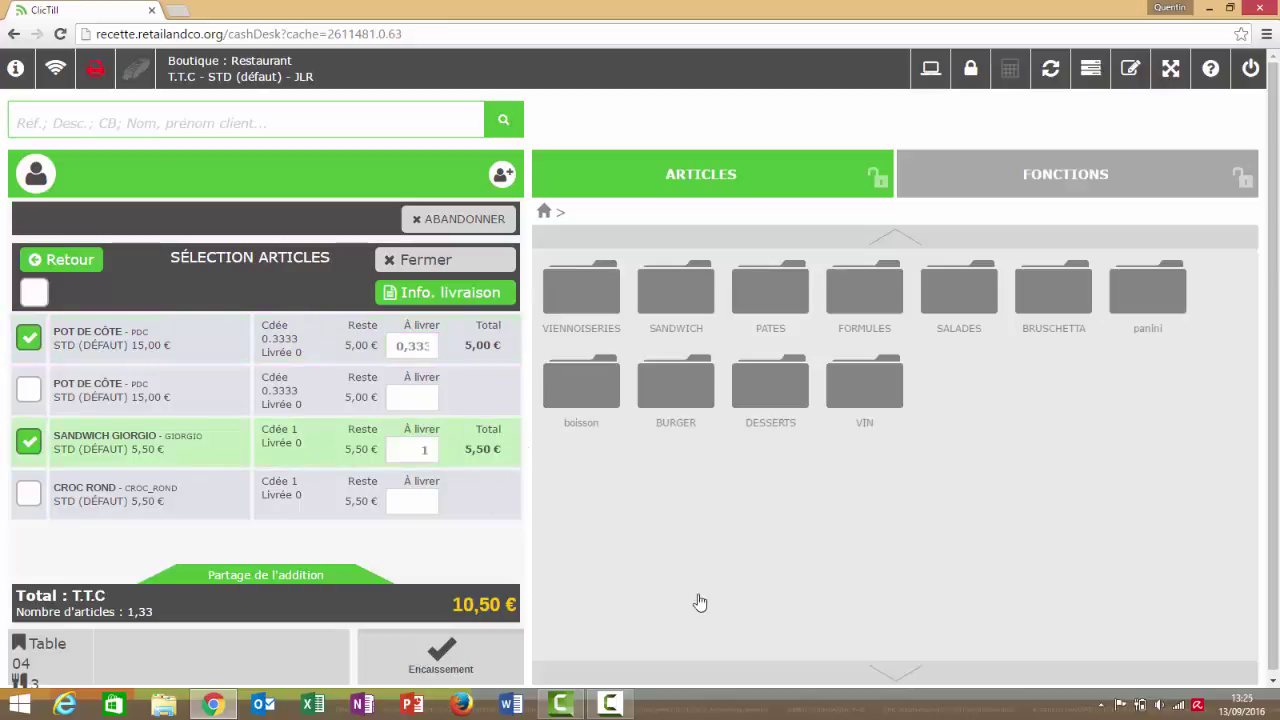
{"action": "key", "text": "Return"}
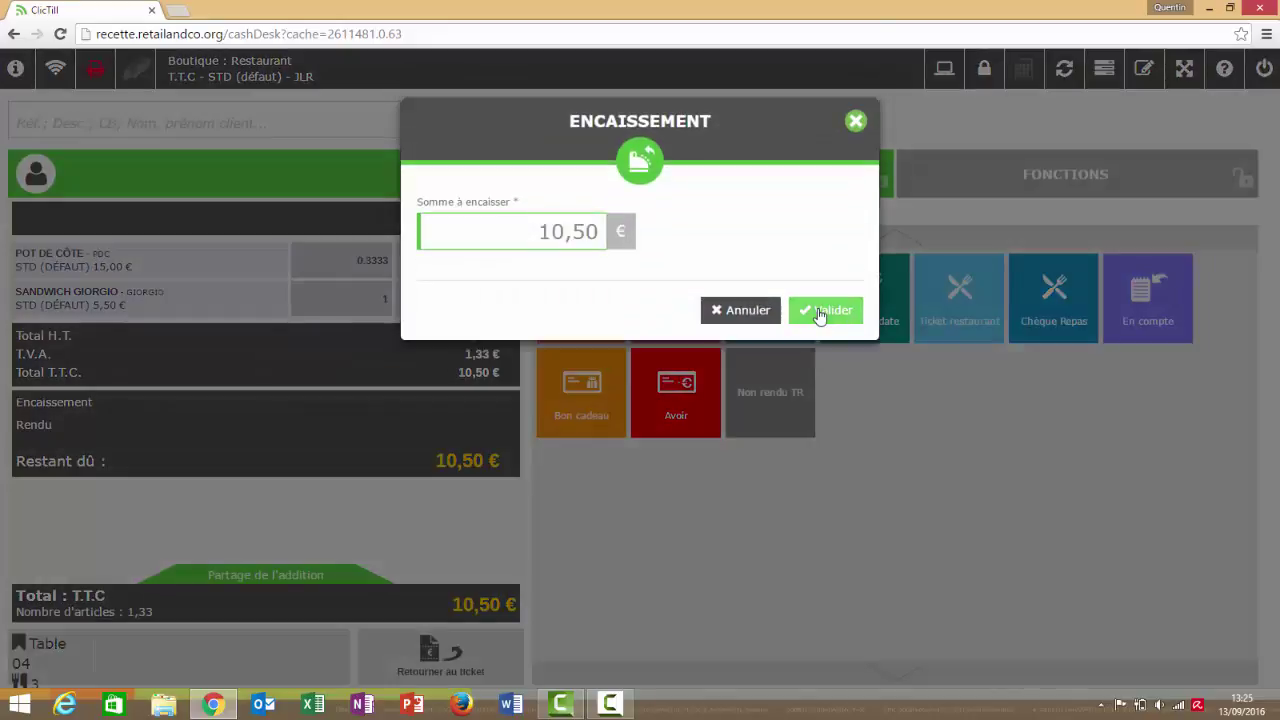
{"action": "left_click", "coordinate": [820, 308]}
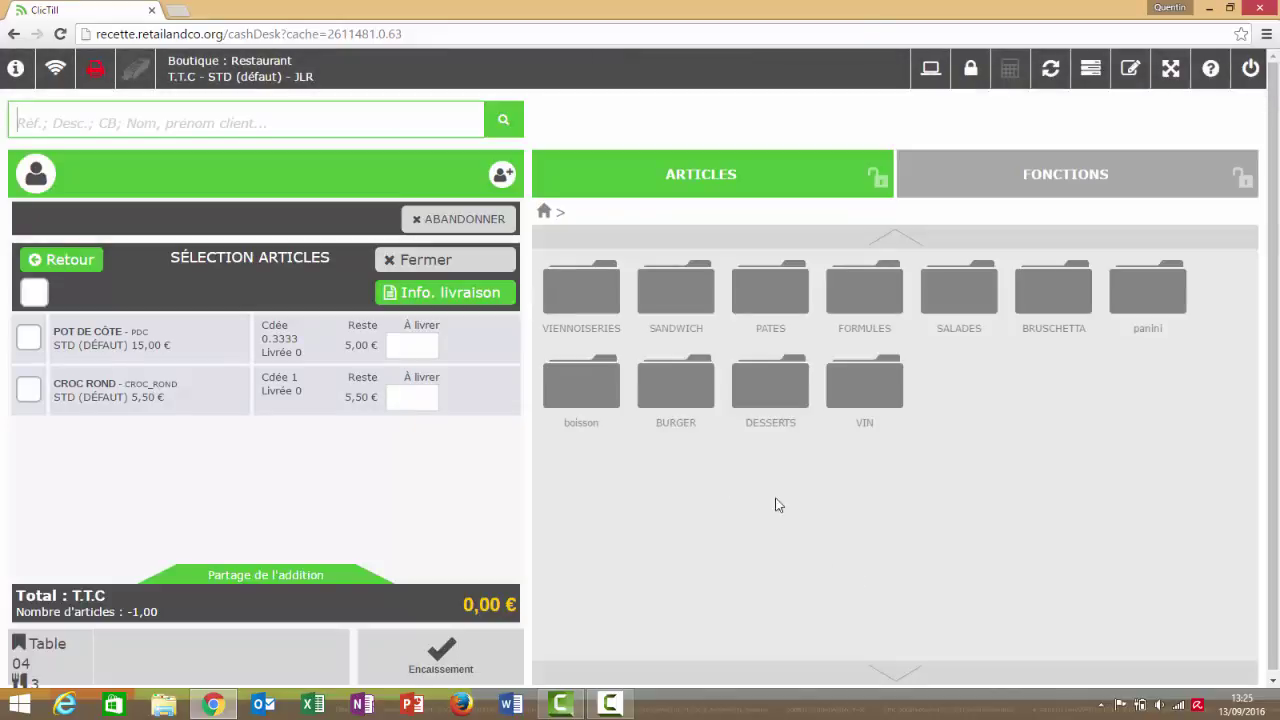
Step: Select the remaining POT DE CÔTE part and CROC ROND, and settle them with a 10,50 € payment
{"action": "left_click", "coordinate": [24, 339]}
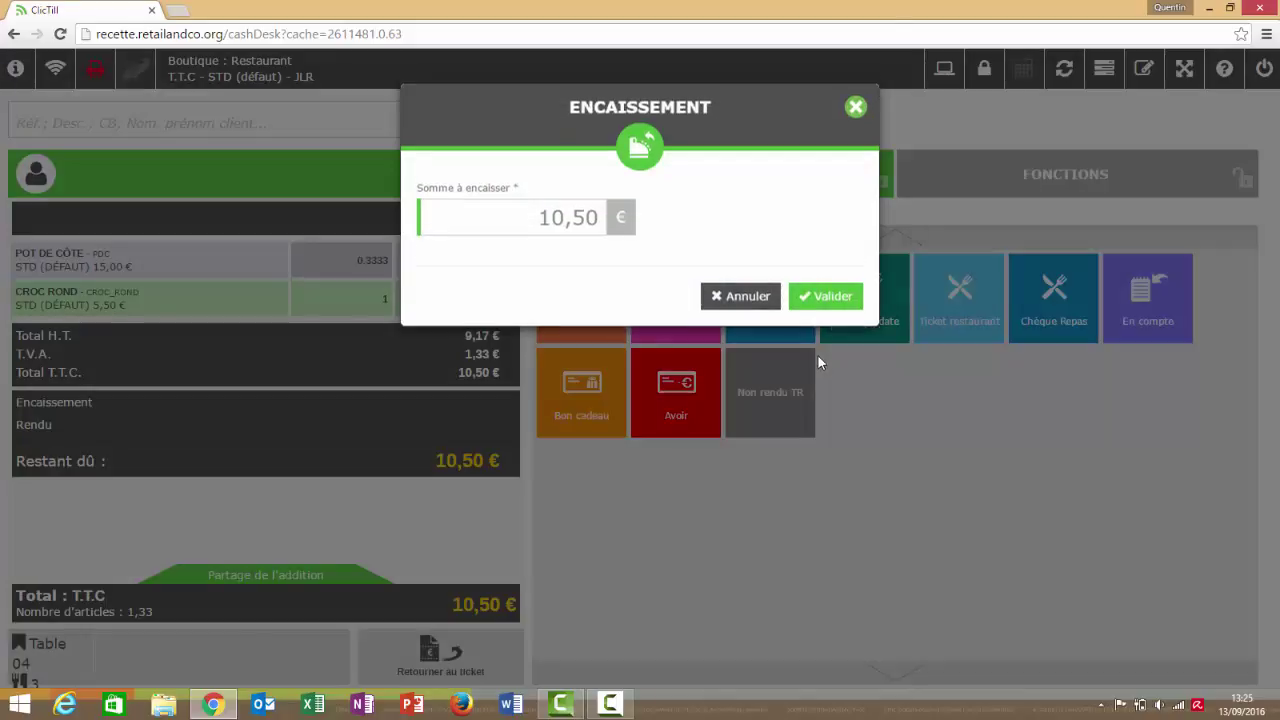
{"action": "left_click", "coordinate": [822, 312]}
{"action": "left_click", "coordinate": [824, 311]}
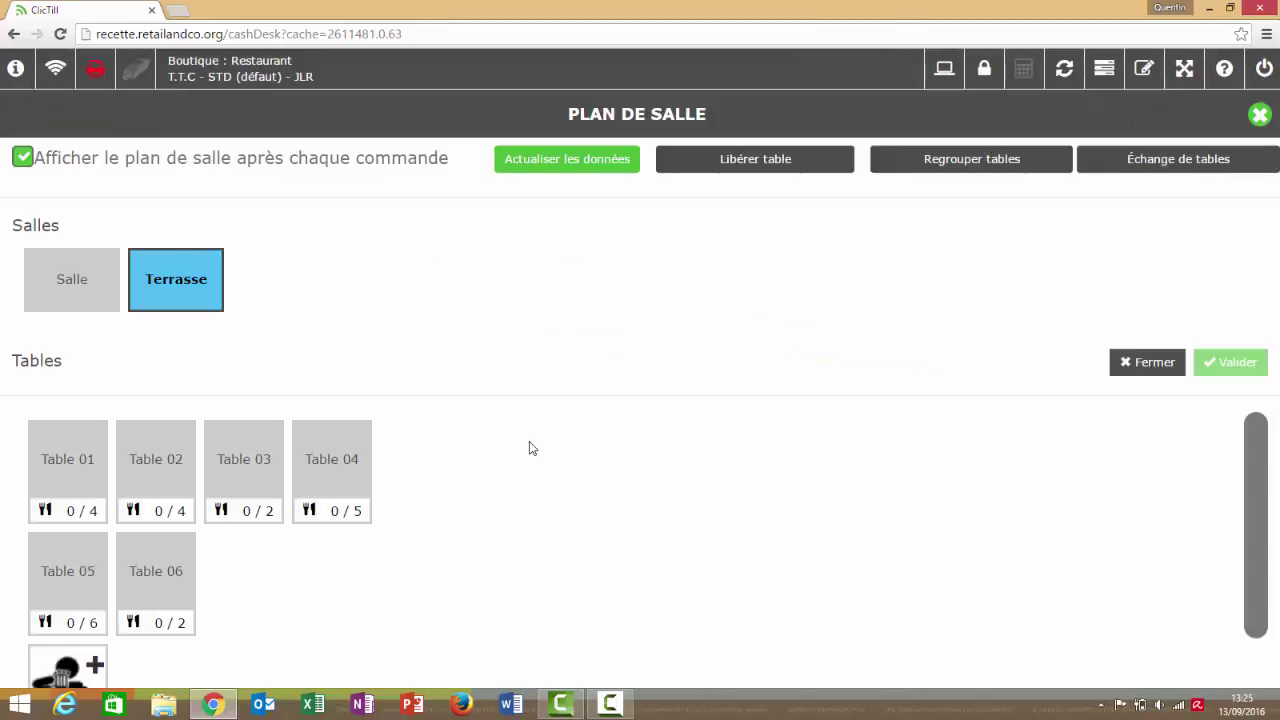